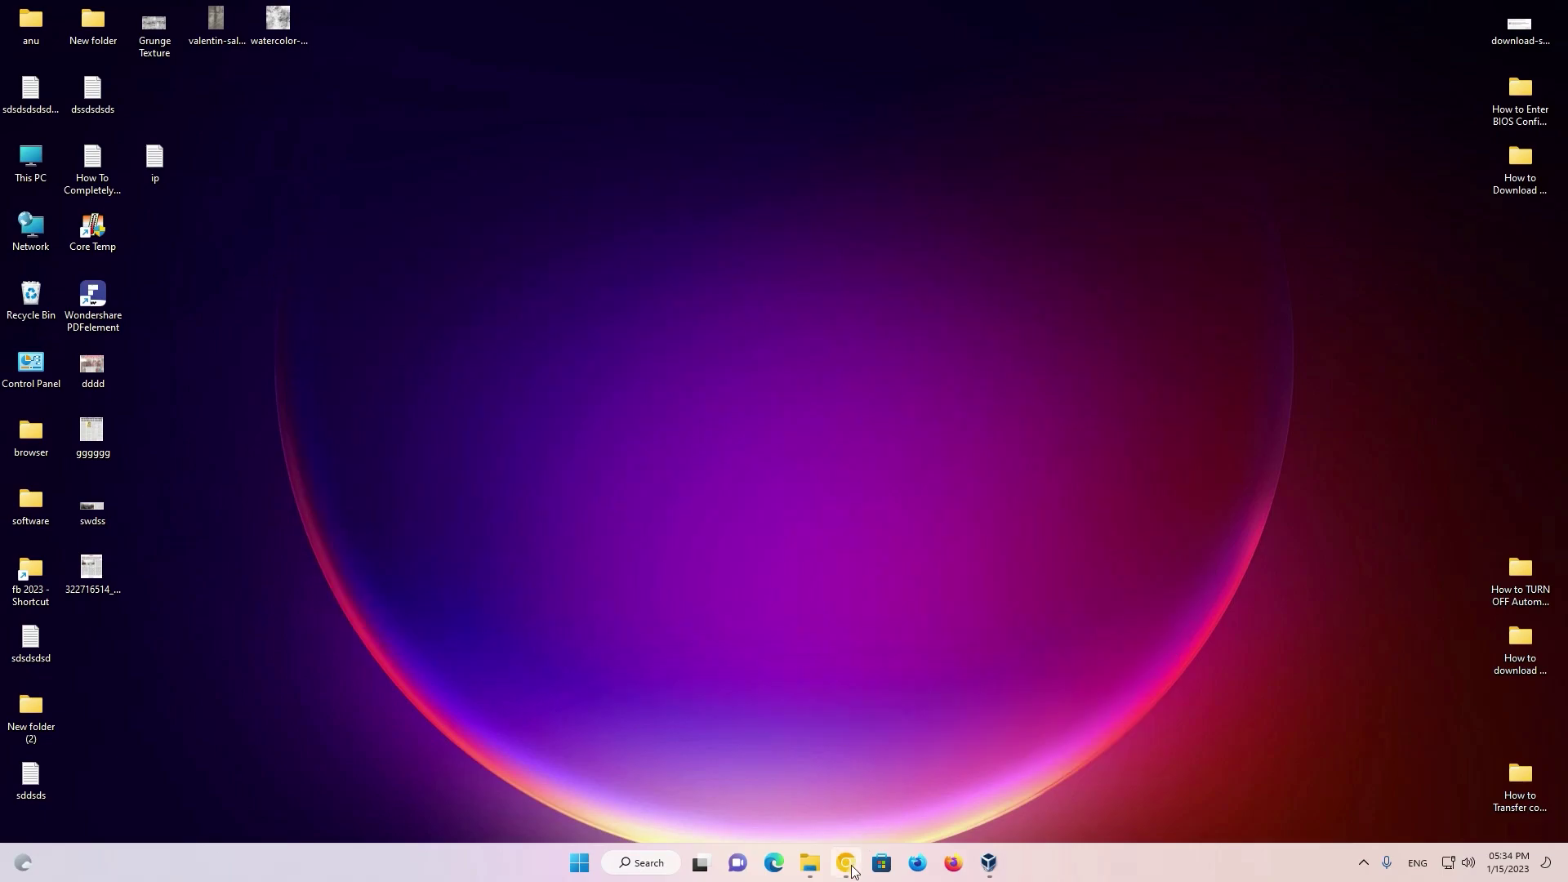
- Rerun the 'hp laserjet pro m305dn driver' search and open the HP Support result in a new tab
{"action": "left_click", "coordinate": [846, 864]}
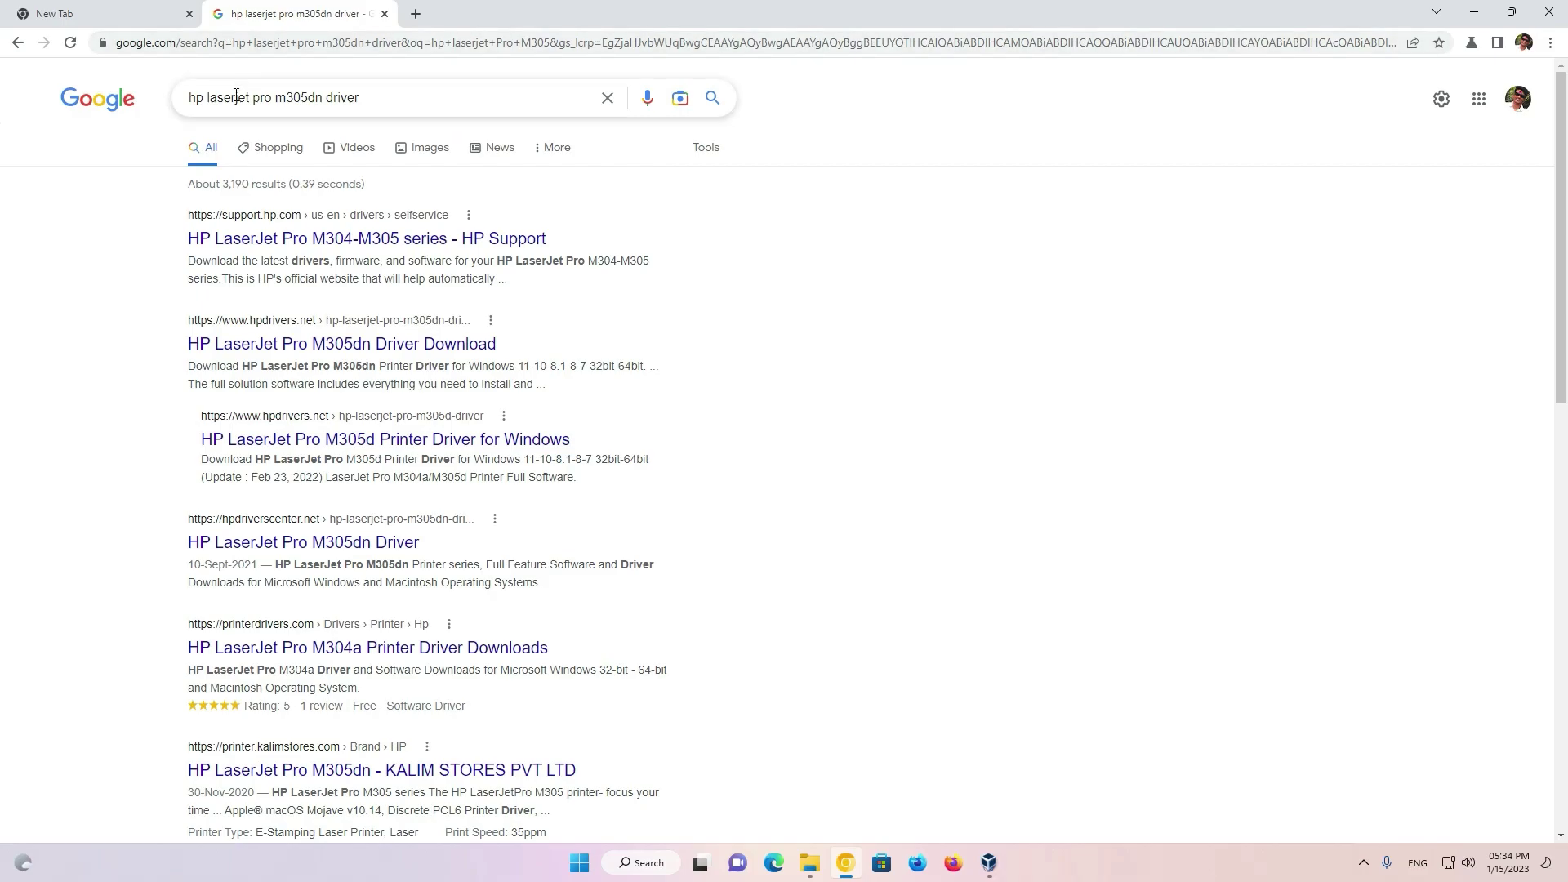
{"action": "left_click_drag", "start_coordinate": [231, 94], "coordinate": [355, 96]}
{"action": "left_click", "coordinate": [394, 91]}
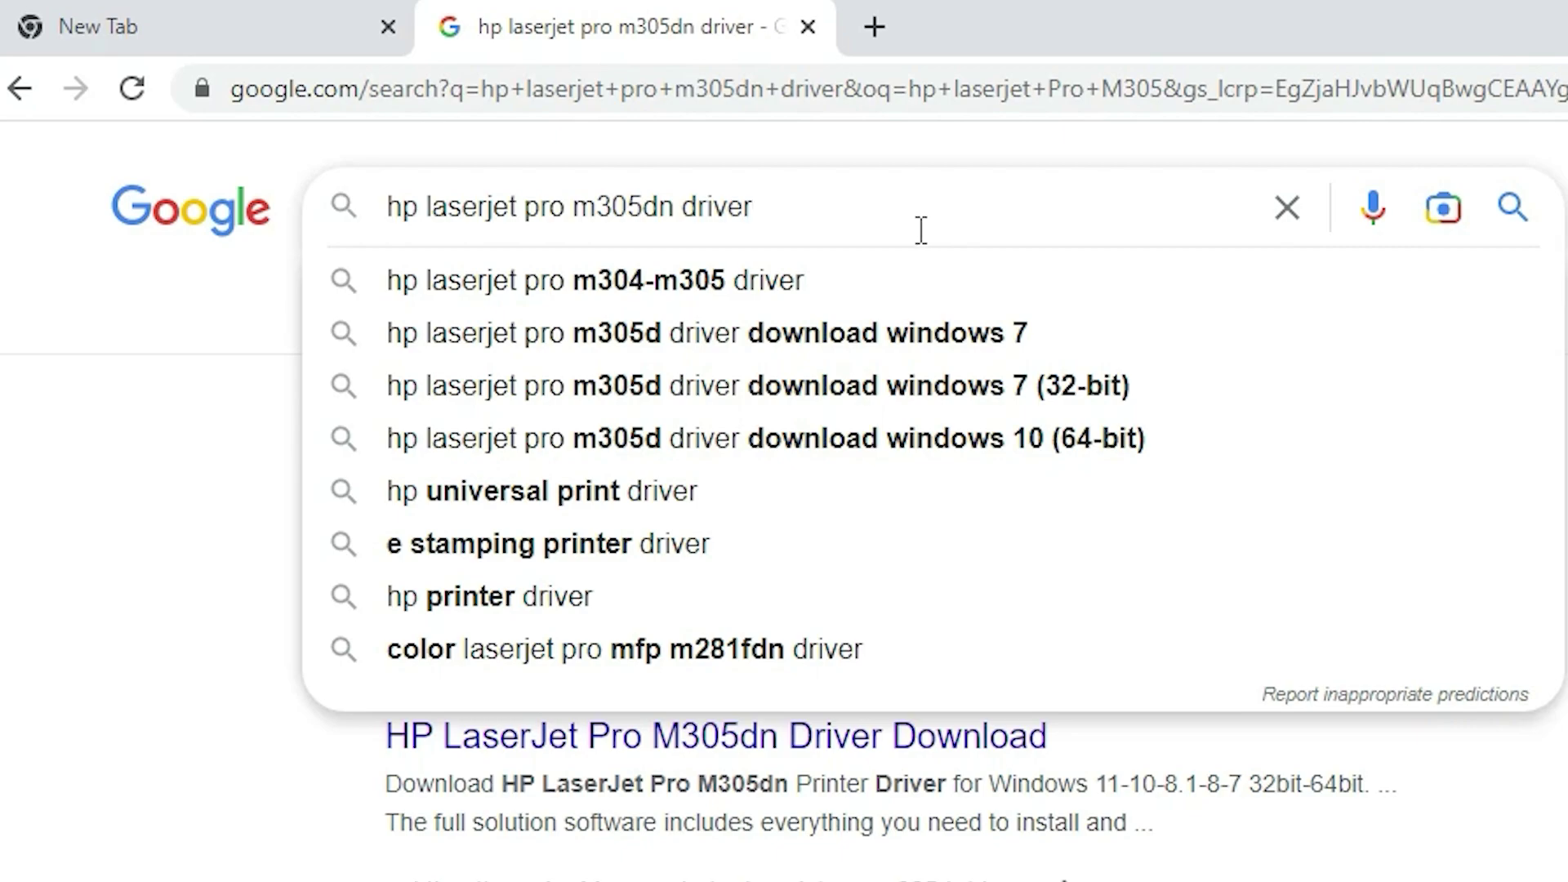
{"action": "key", "text": "Return"}
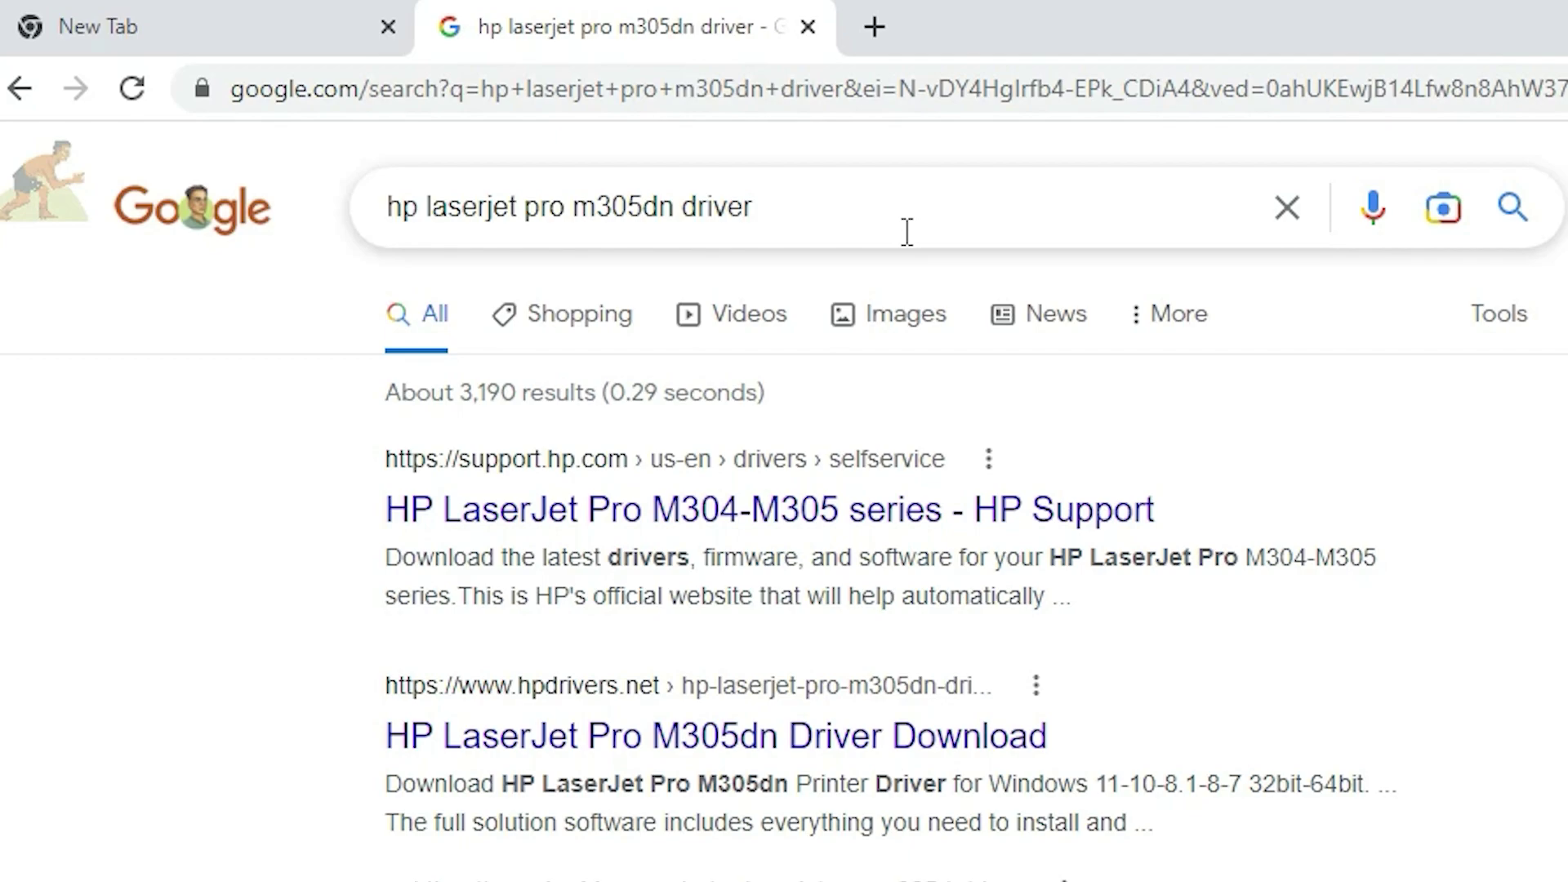
{"action": "right_click", "coordinate": [665, 511]}
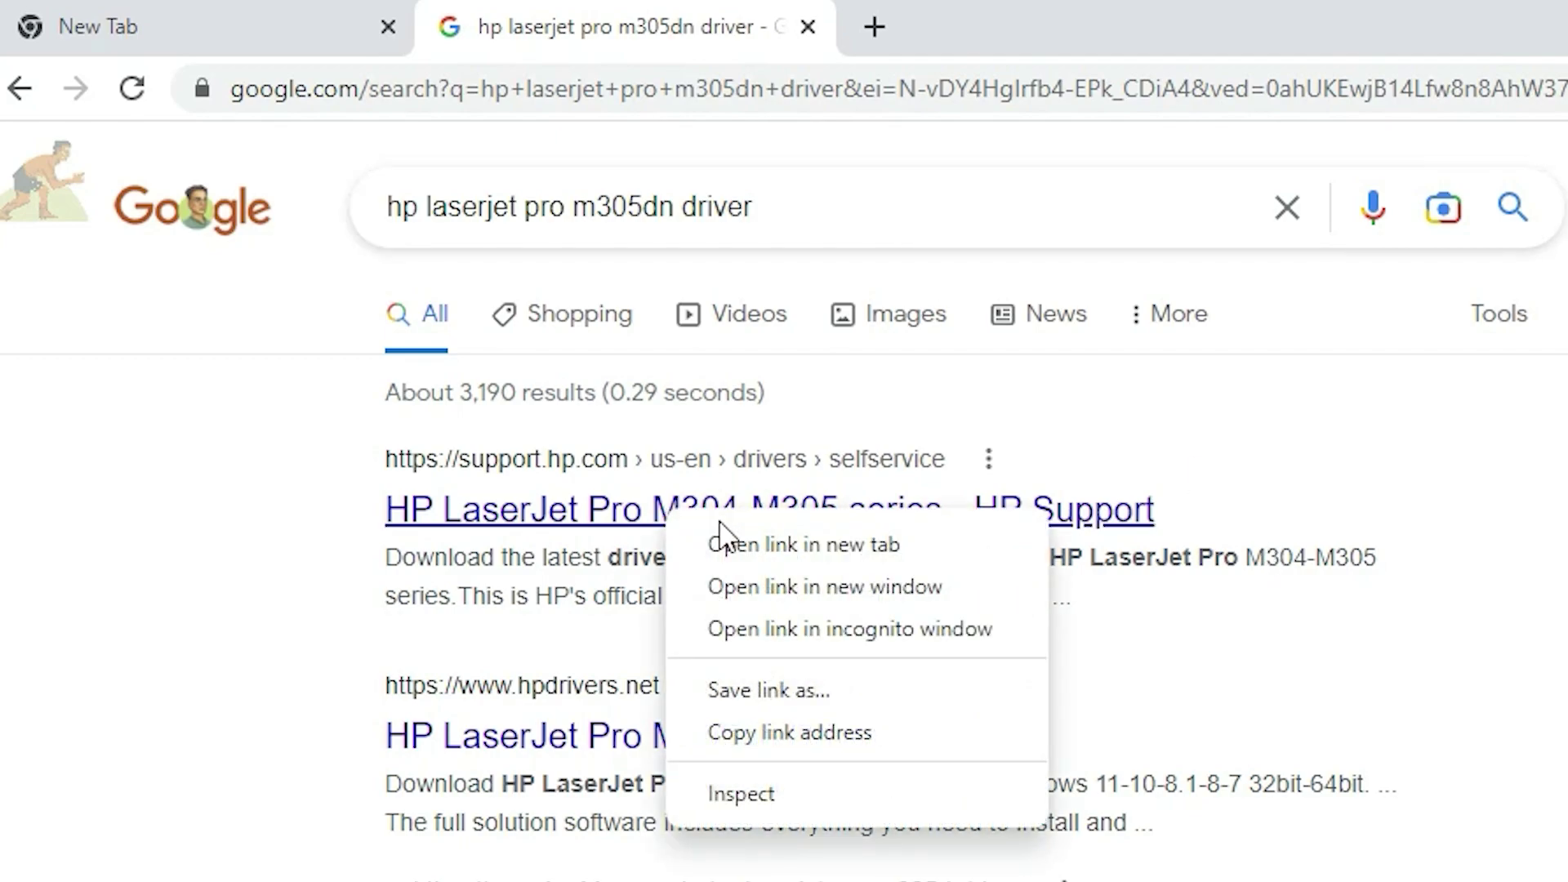
{"action": "left_click", "coordinate": [759, 543]}
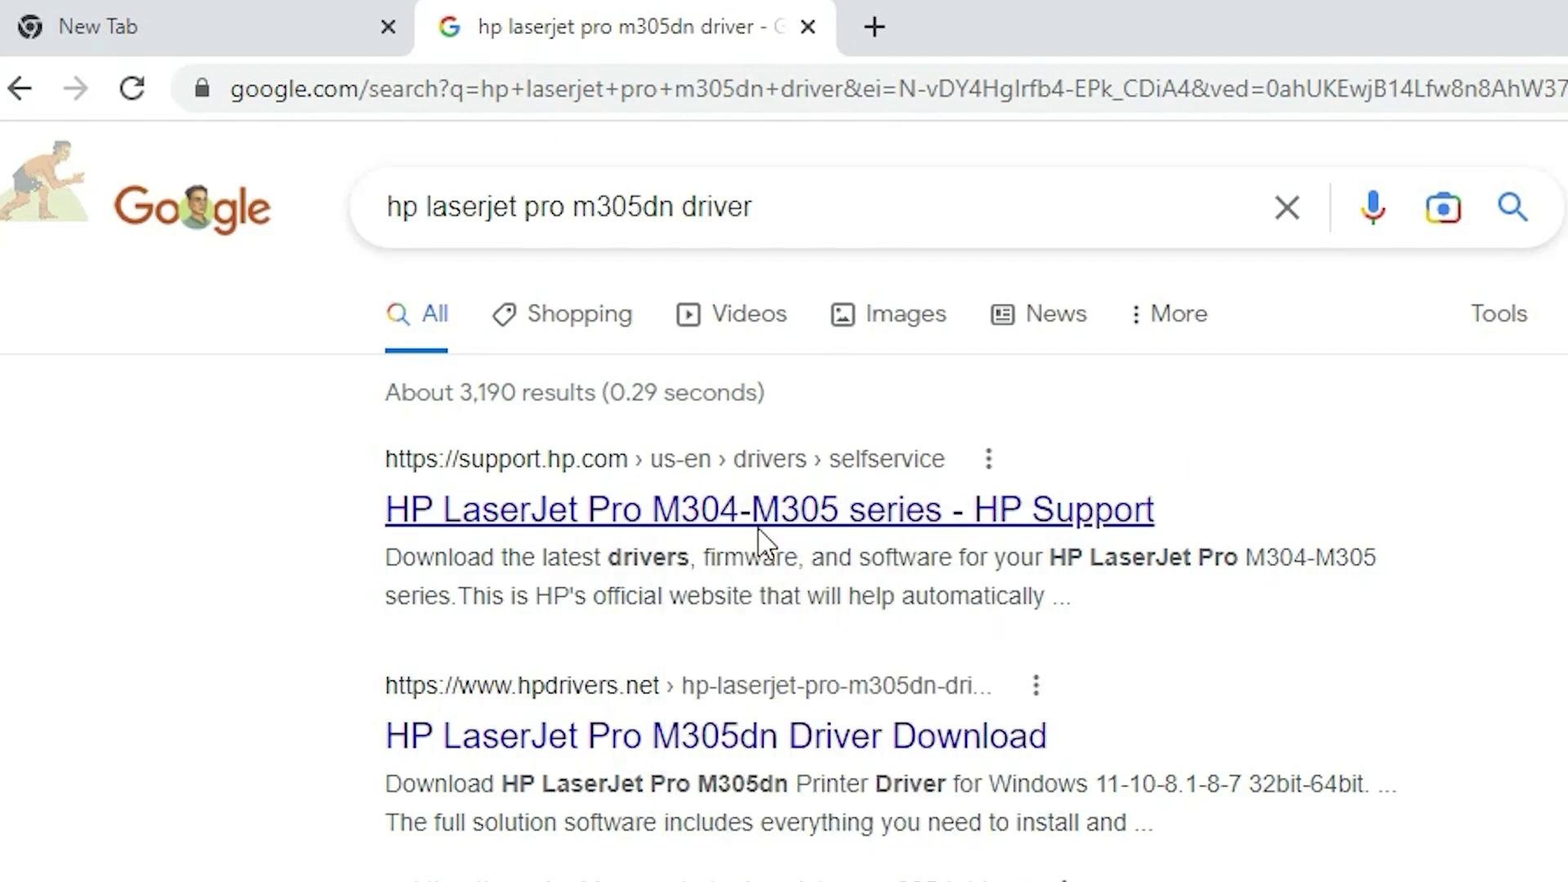
- Accept HP's cookie notice and download the 119 MB M305dn Printer Full Software Solution
{"action": "left_click", "coordinate": [1051, 14]}
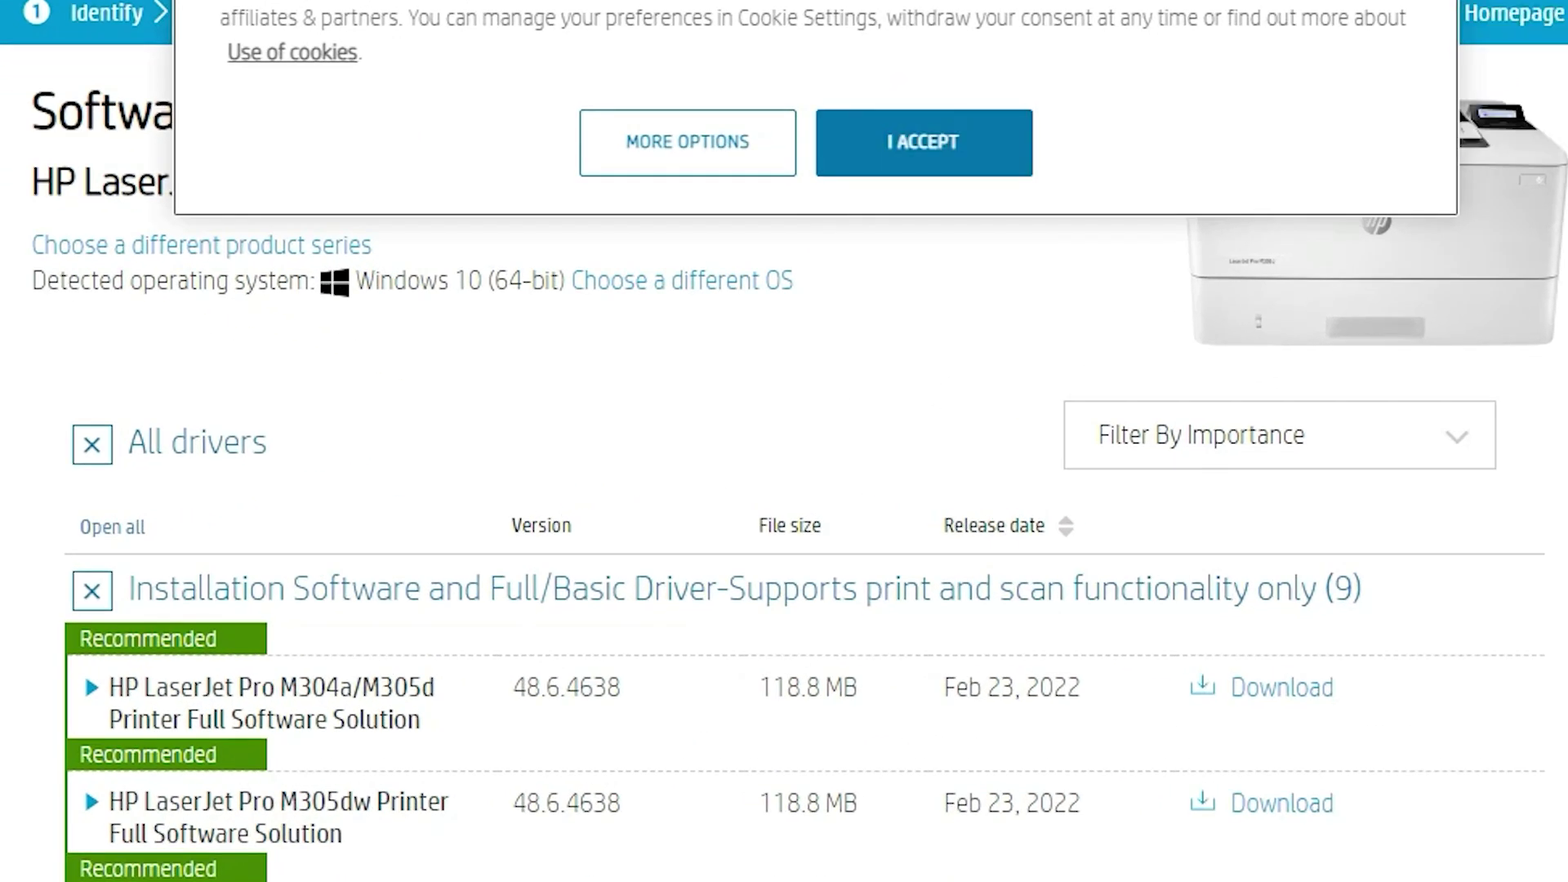
{"action": "left_click", "coordinate": [924, 142]}
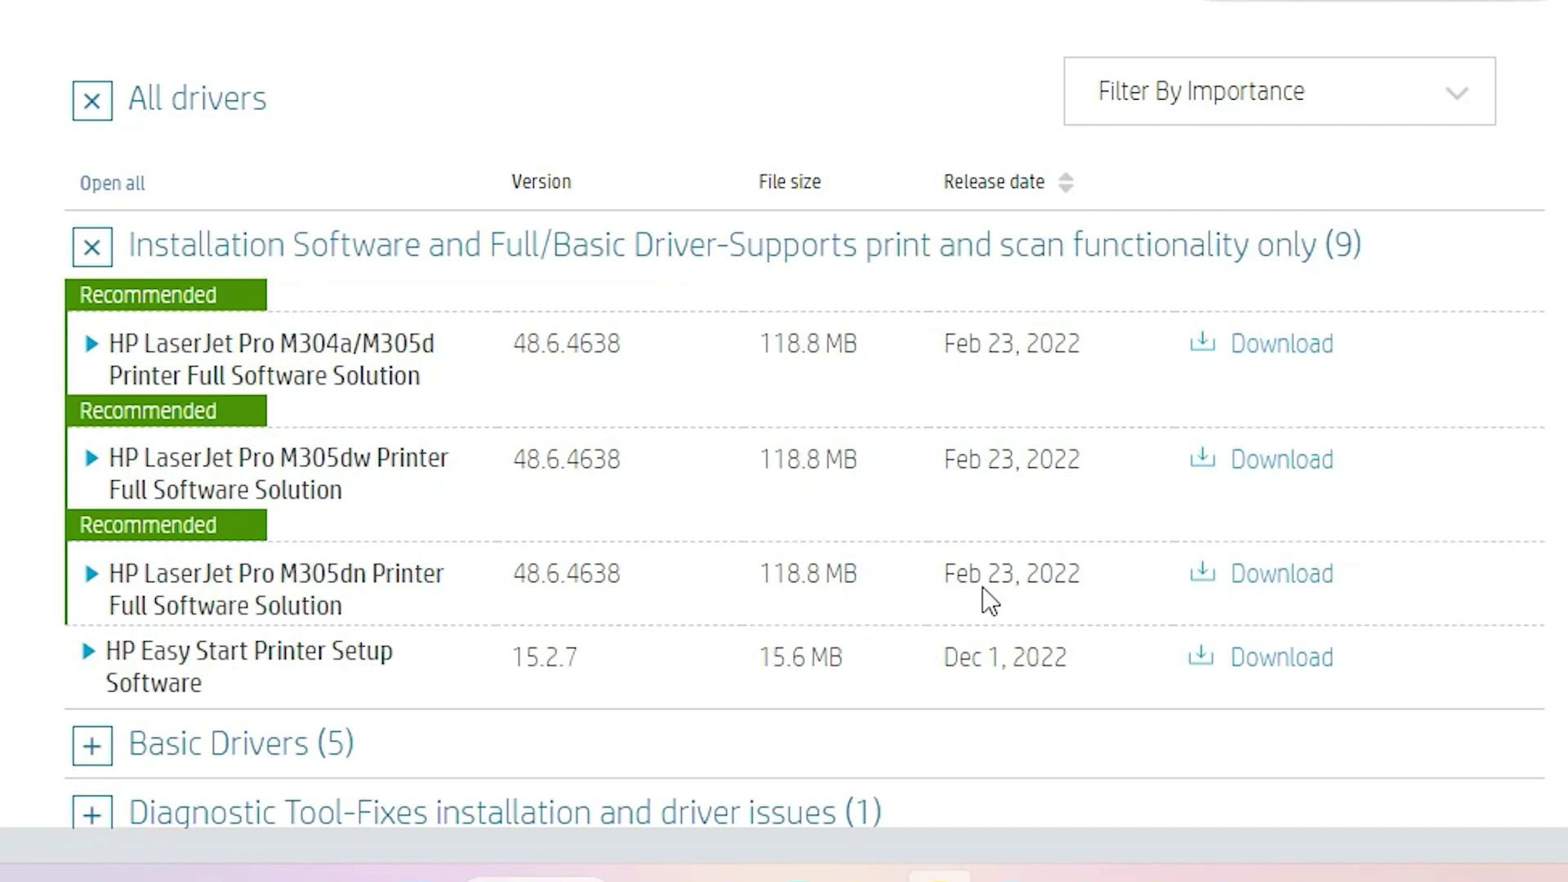
{"action": "left_click", "coordinate": [1271, 589]}
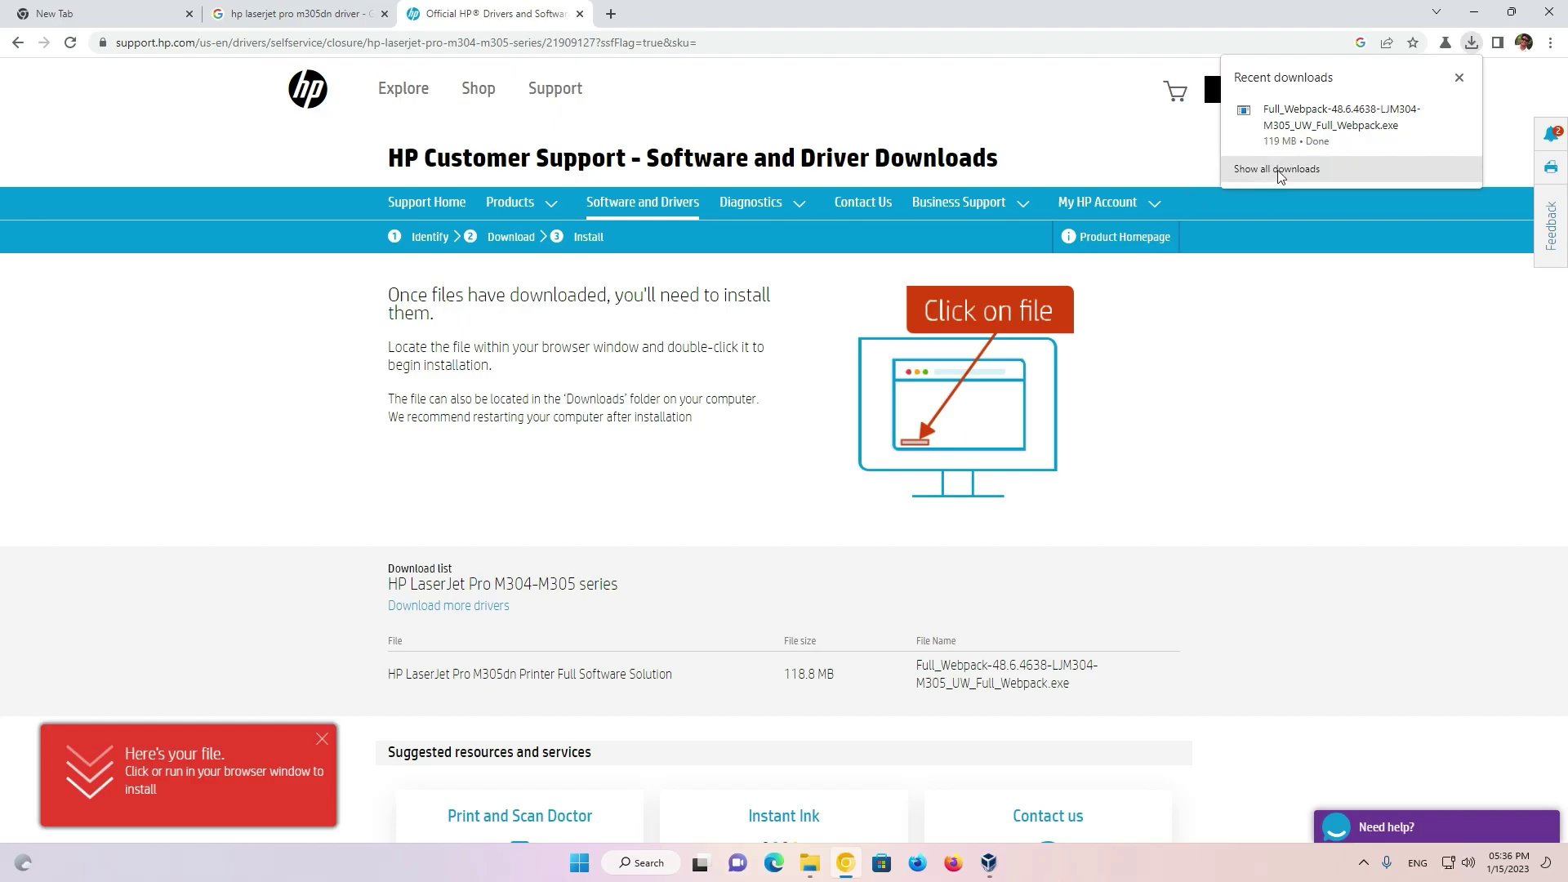
- Move the downloaded Full_Webpack installer from the Downloads folder onto the desktop
{"action": "left_click", "coordinate": [1280, 172]}
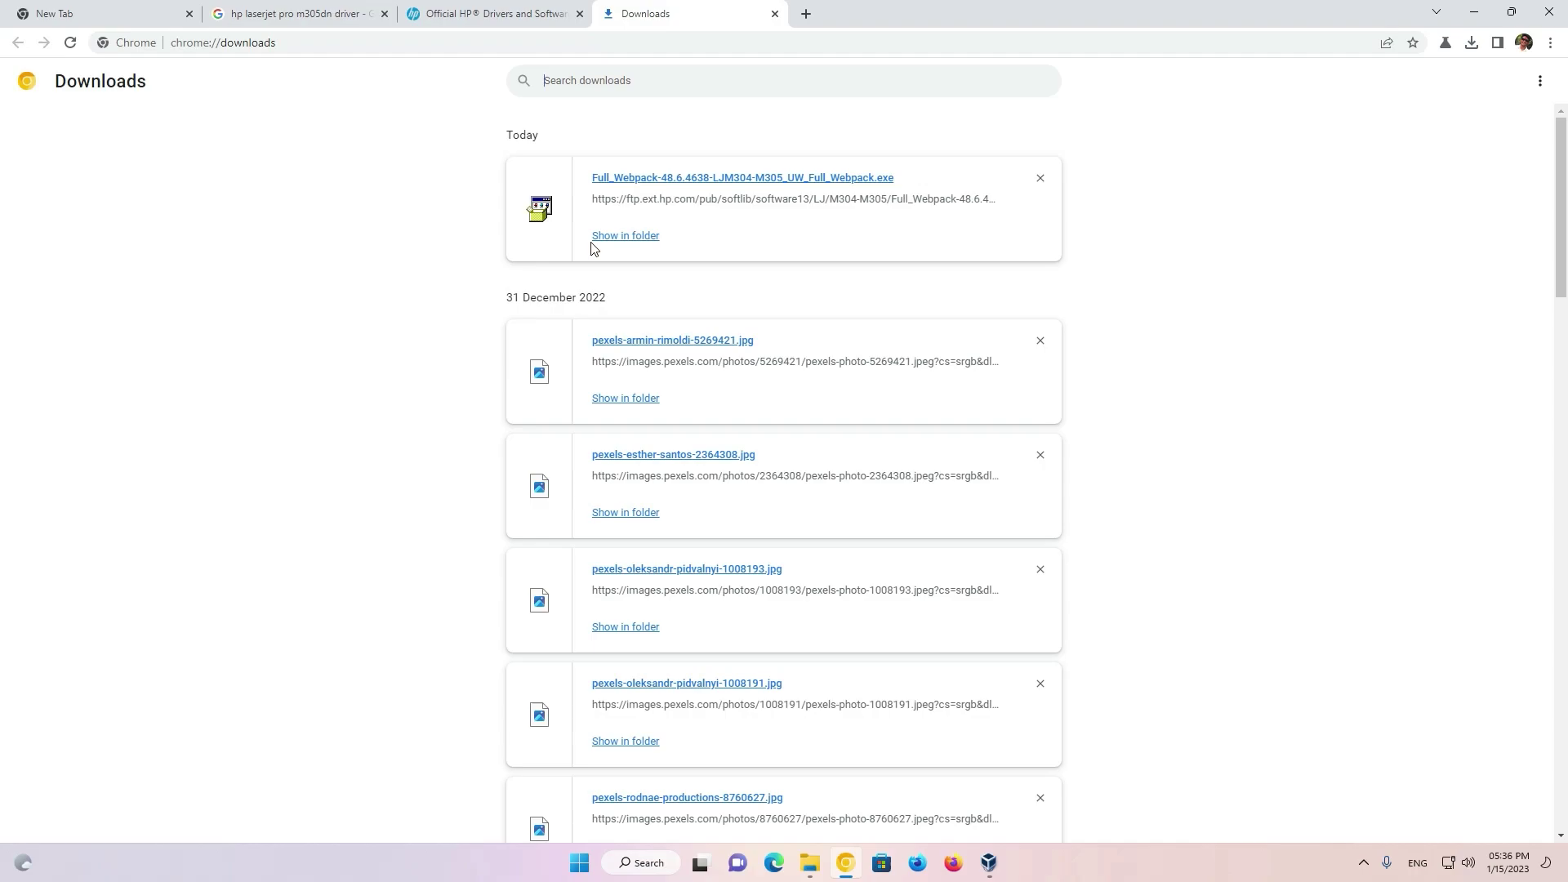
{"action": "left_click", "coordinate": [624, 236]}
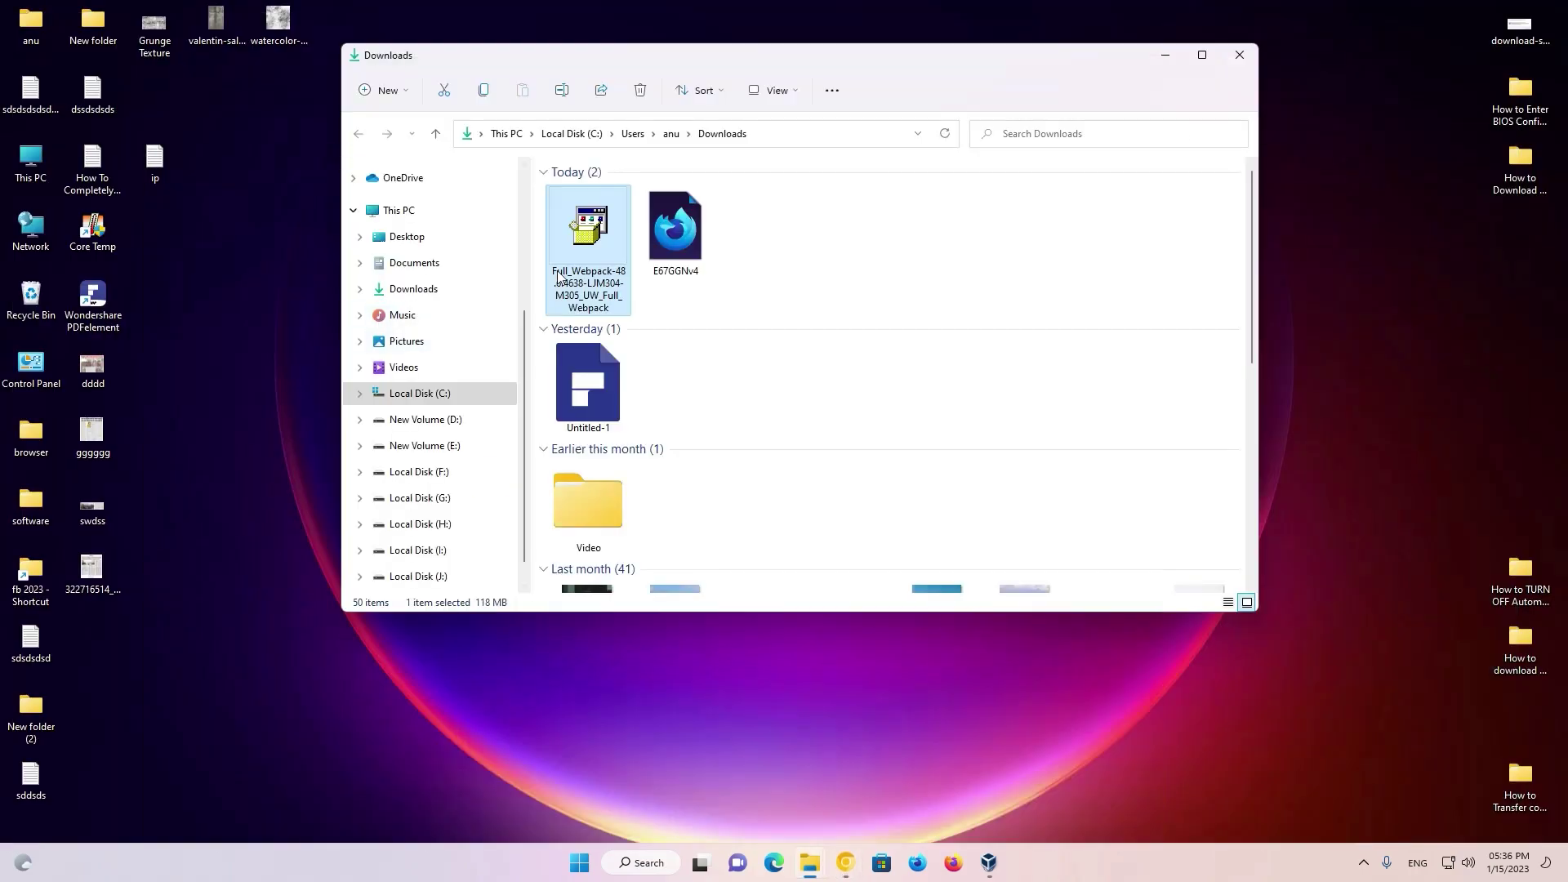
{"action": "left_click_drag", "start_coordinate": [558, 278], "coordinate": [273, 404]}
{"action": "left_click", "coordinate": [1238, 57]}
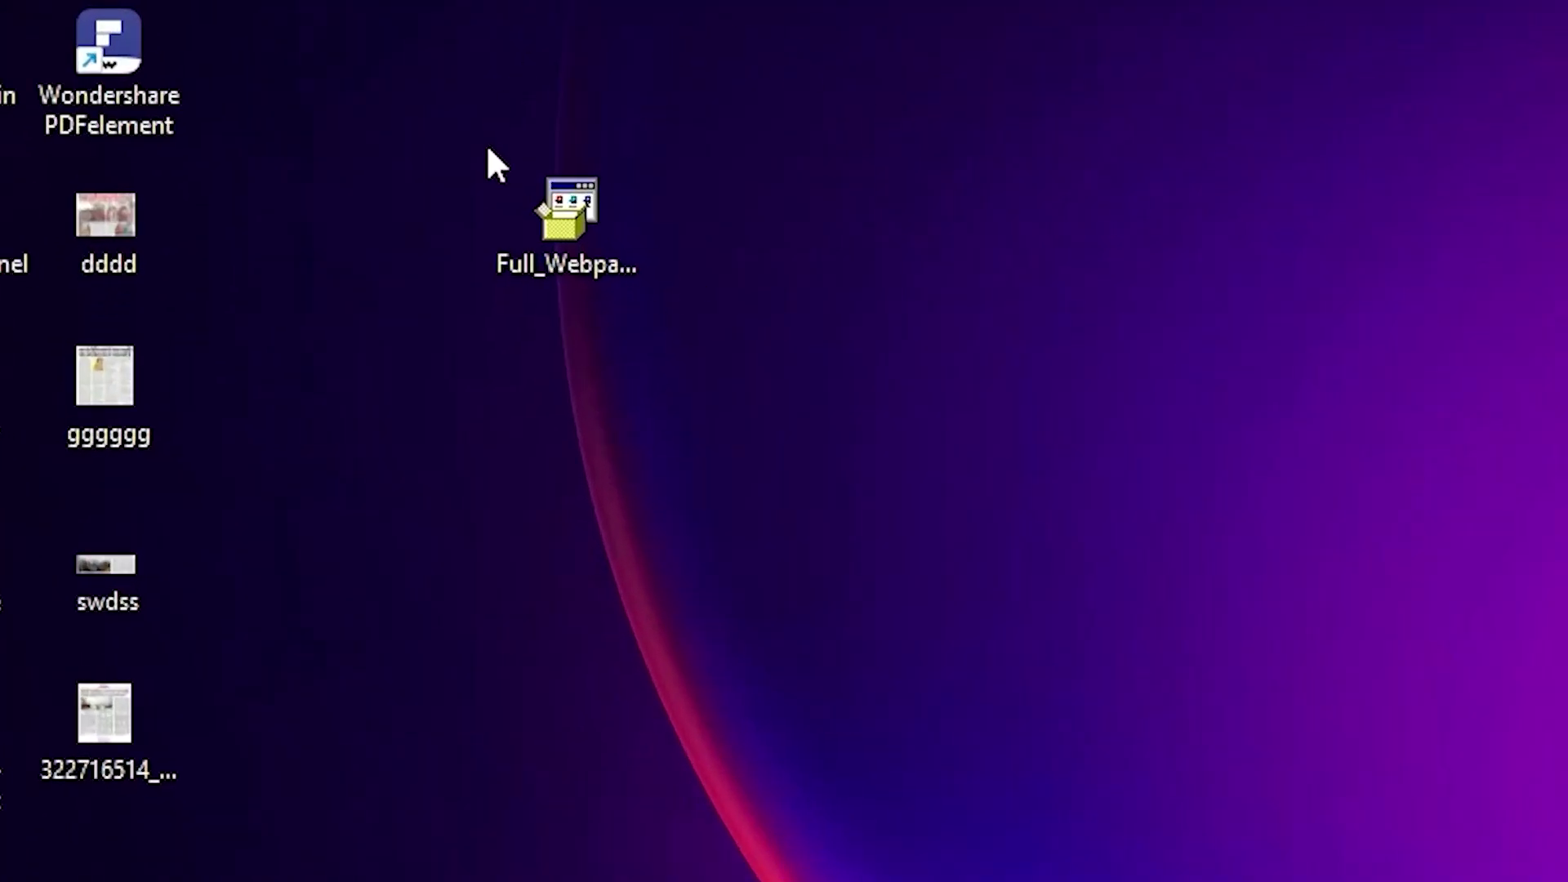
- Extract the Full_Webpack installer with WinRAR into its suggested desktop folder
{"action": "left_click", "coordinate": [537, 251]}
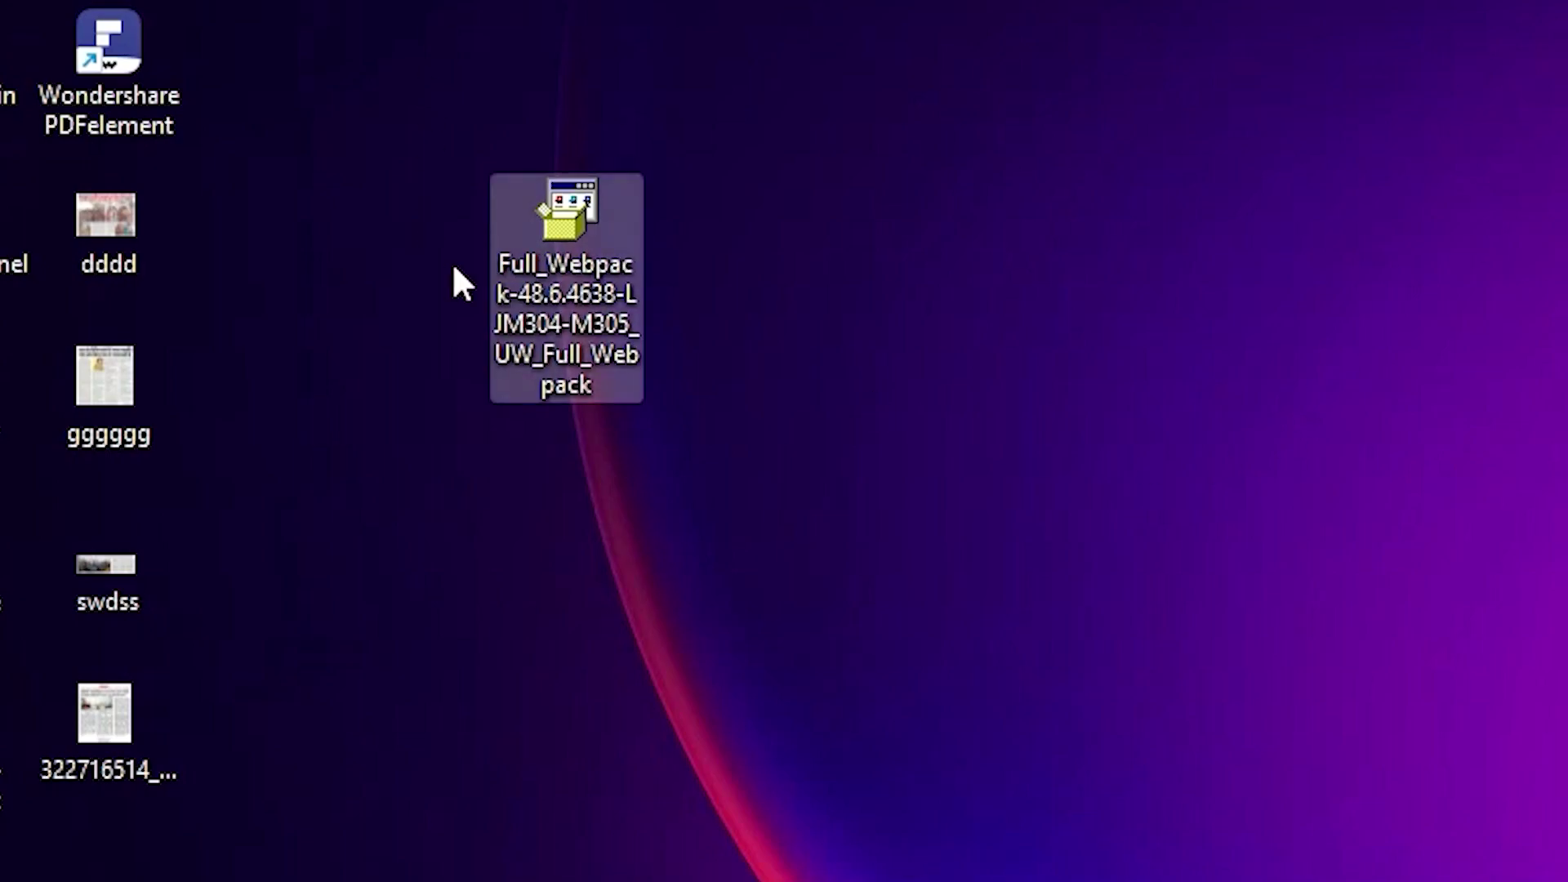
{"action": "right_click", "coordinate": [559, 244]}
{"action": "left_click", "coordinate": [895, 763]}
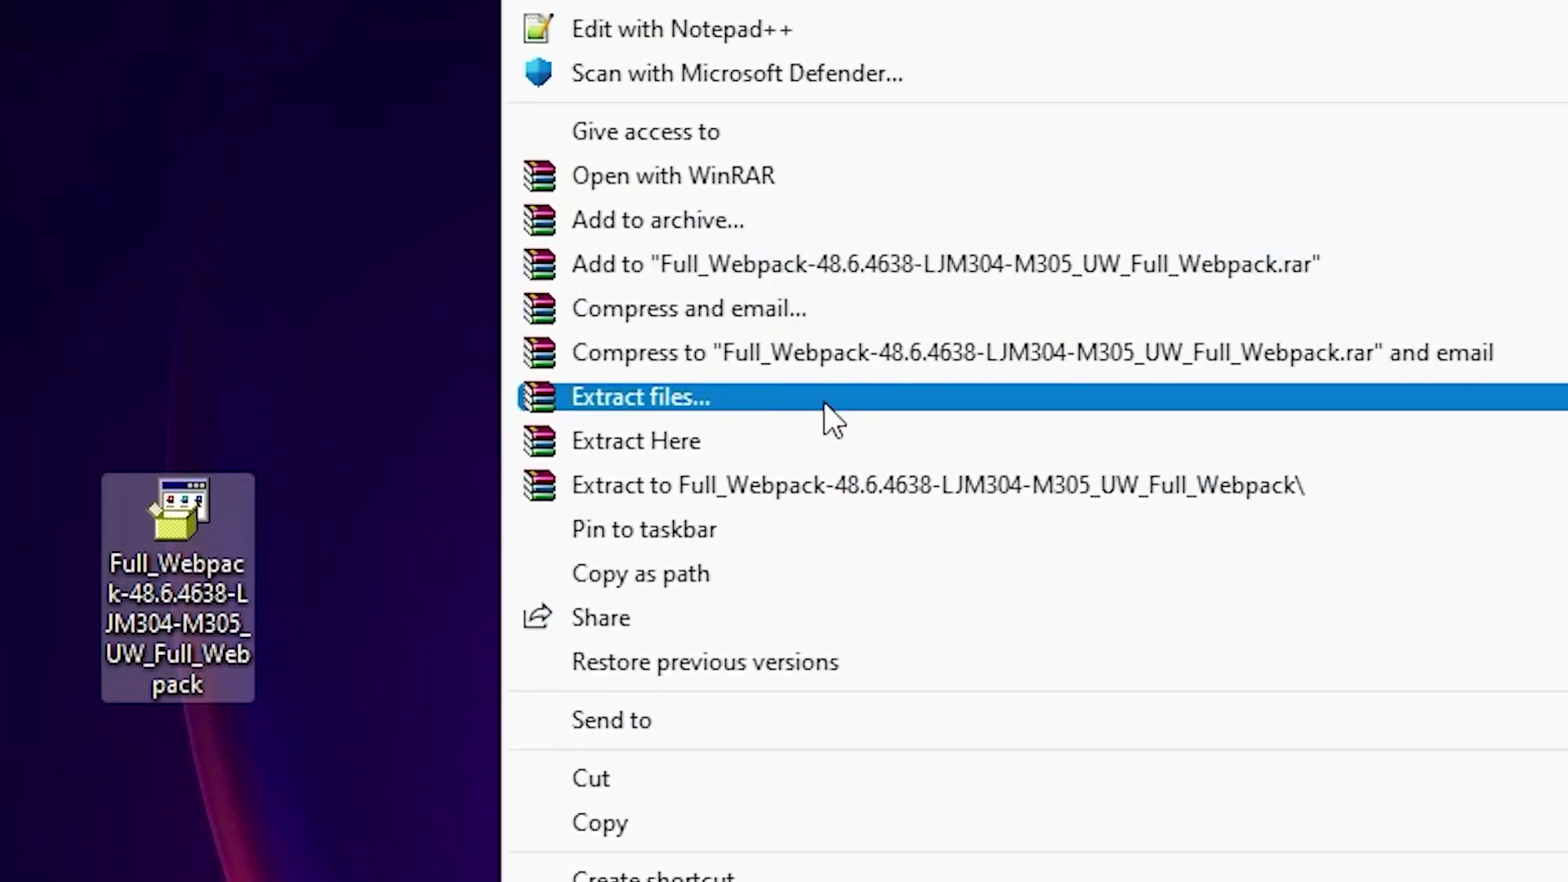
{"action": "left_click", "coordinate": [722, 397]}
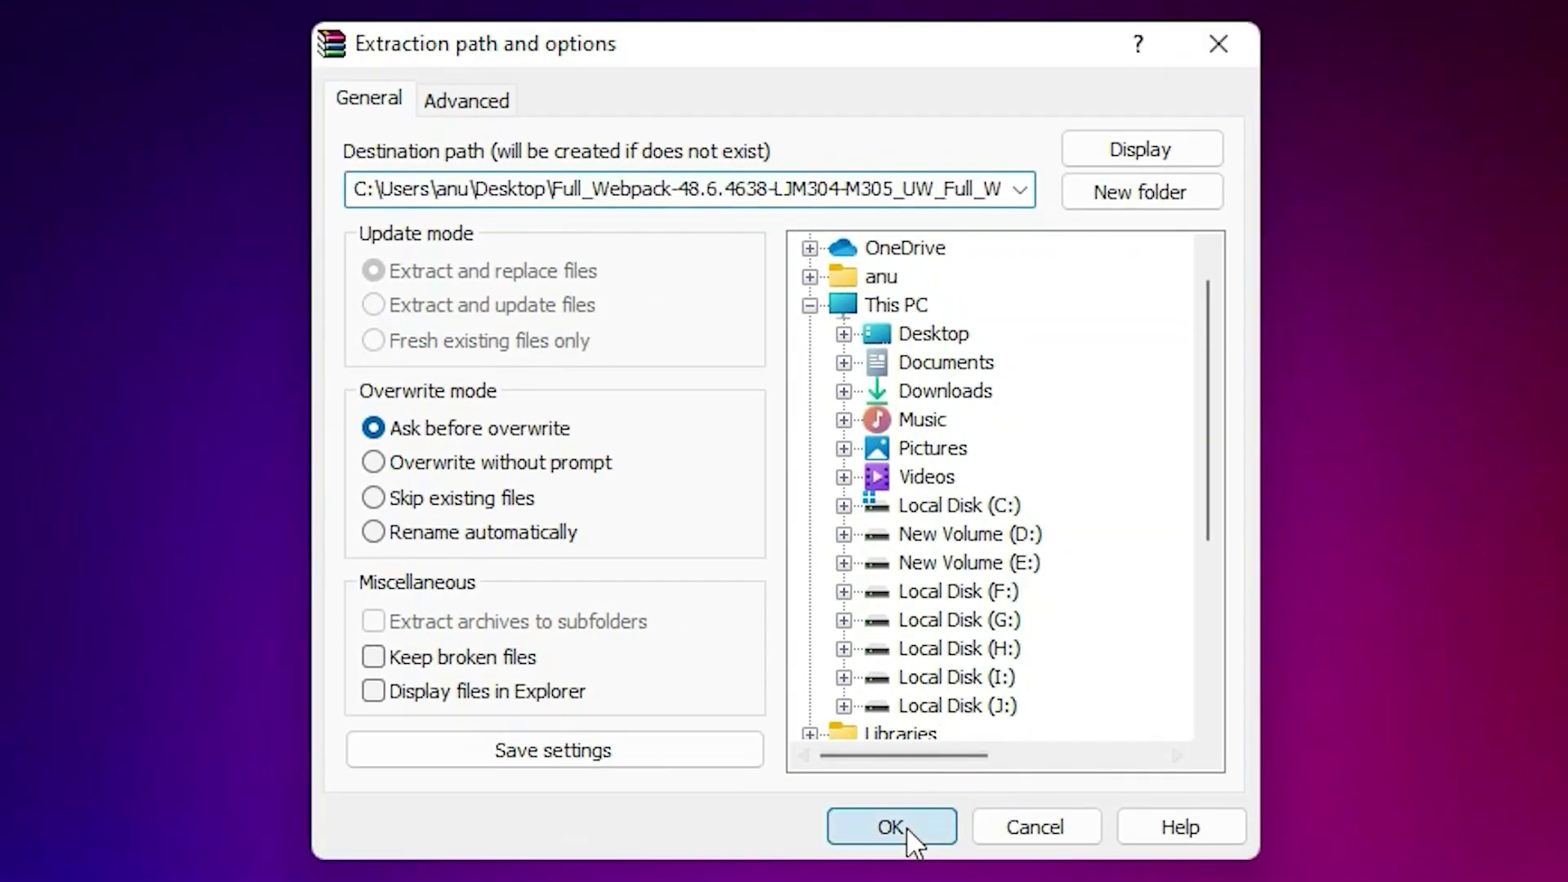
{"action": "left_click", "coordinate": [891, 826]}
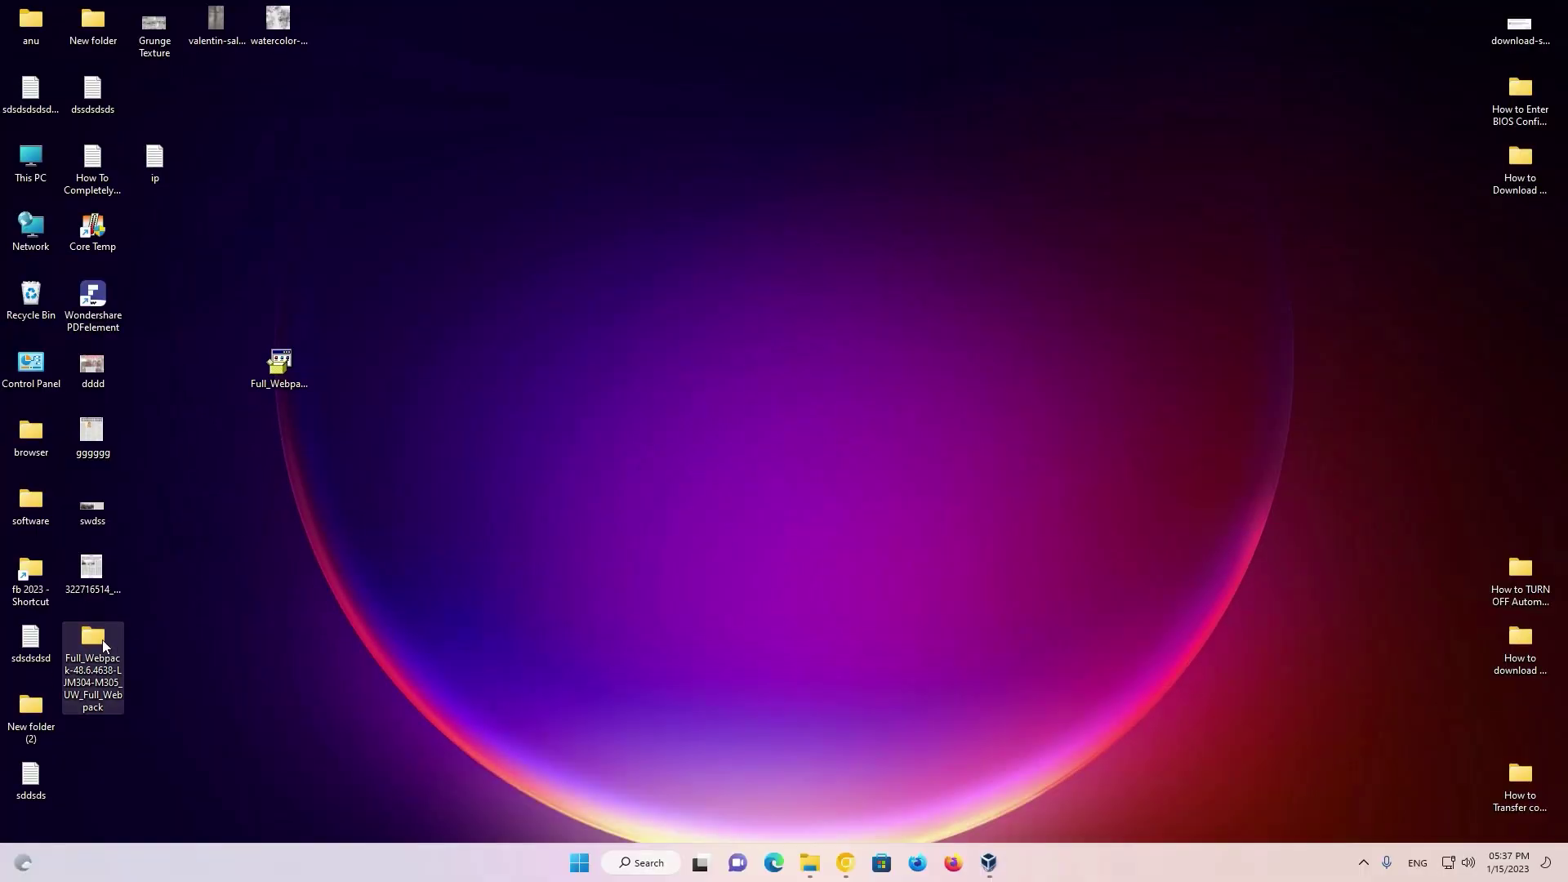
- Place the extracted Full_Webpack folder below the installer and review its 176 items
{"action": "left_click_drag", "start_coordinate": [101, 639], "coordinate": [266, 438]}
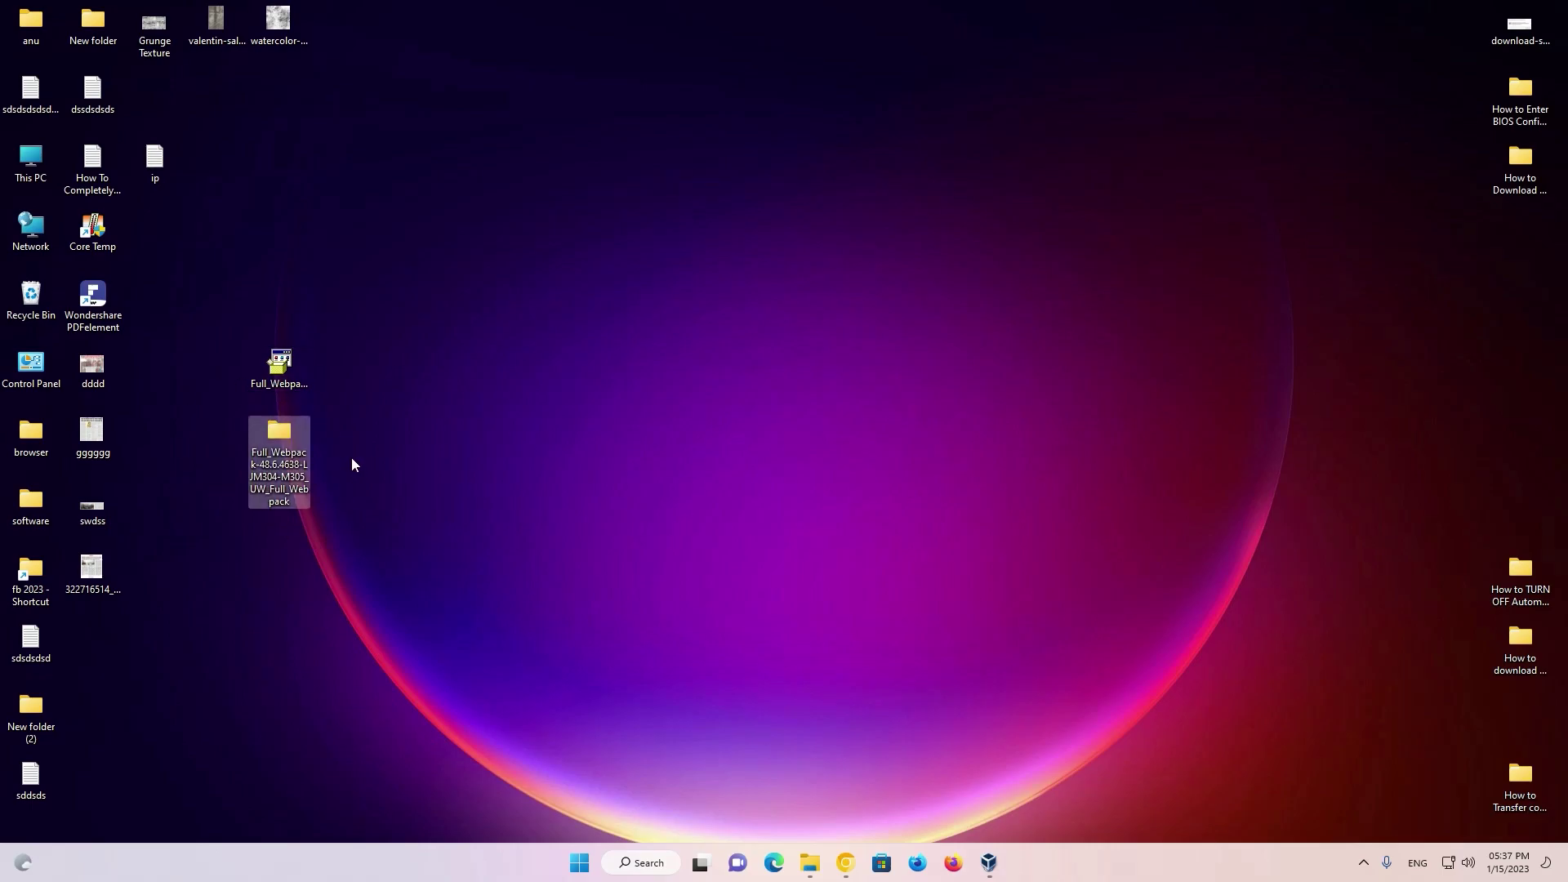
{"action": "double_click", "coordinate": [267, 451]}
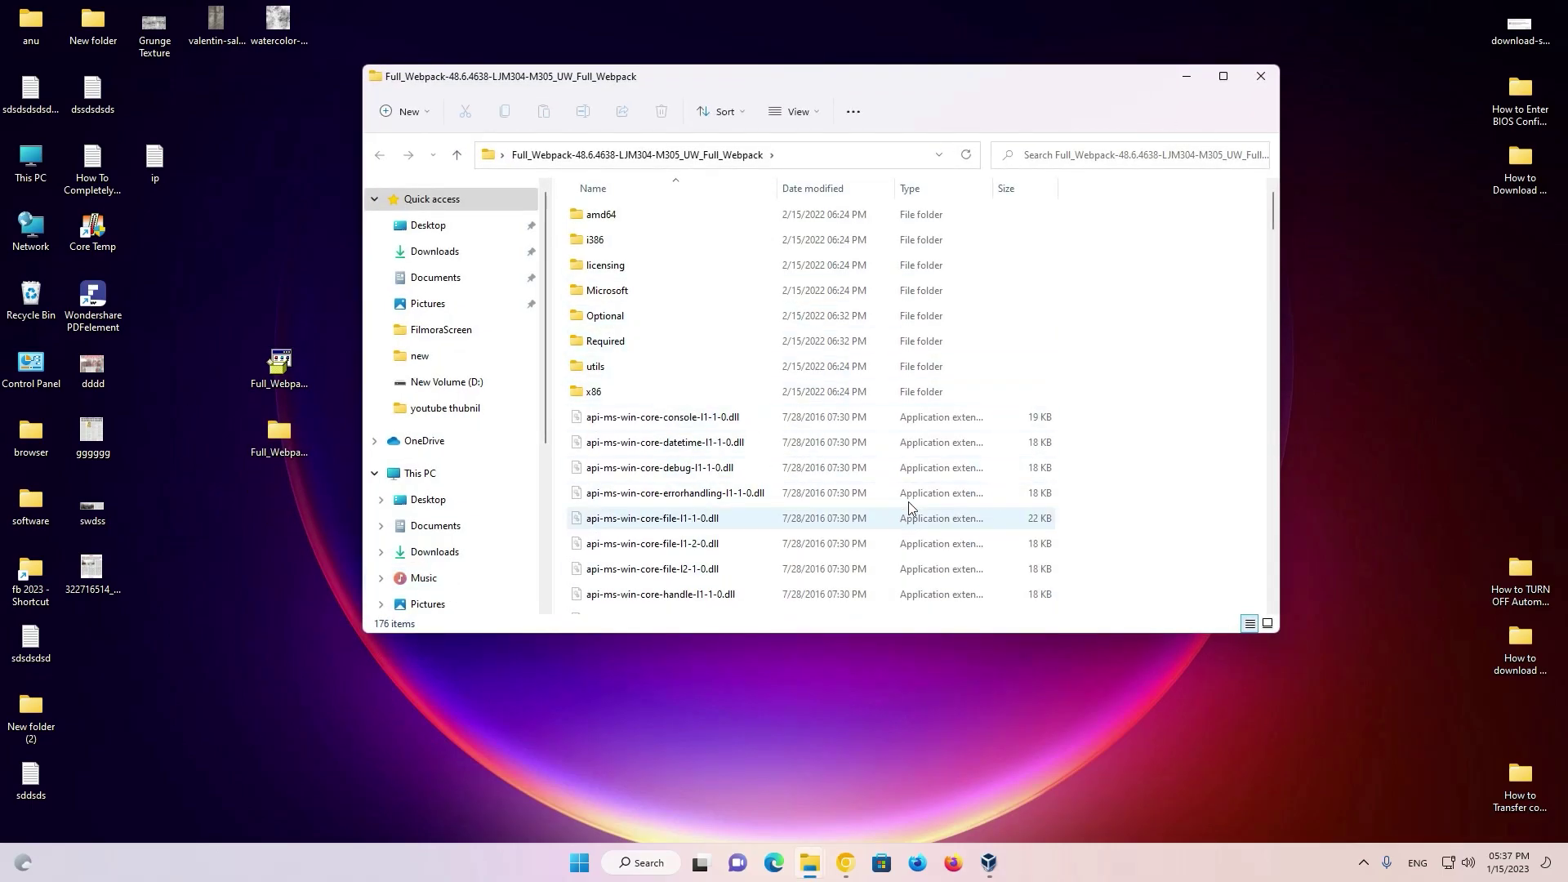
{"action": "scroll", "coordinate": [909, 508], "scroll_direction": "down", "scroll_amount": 7}
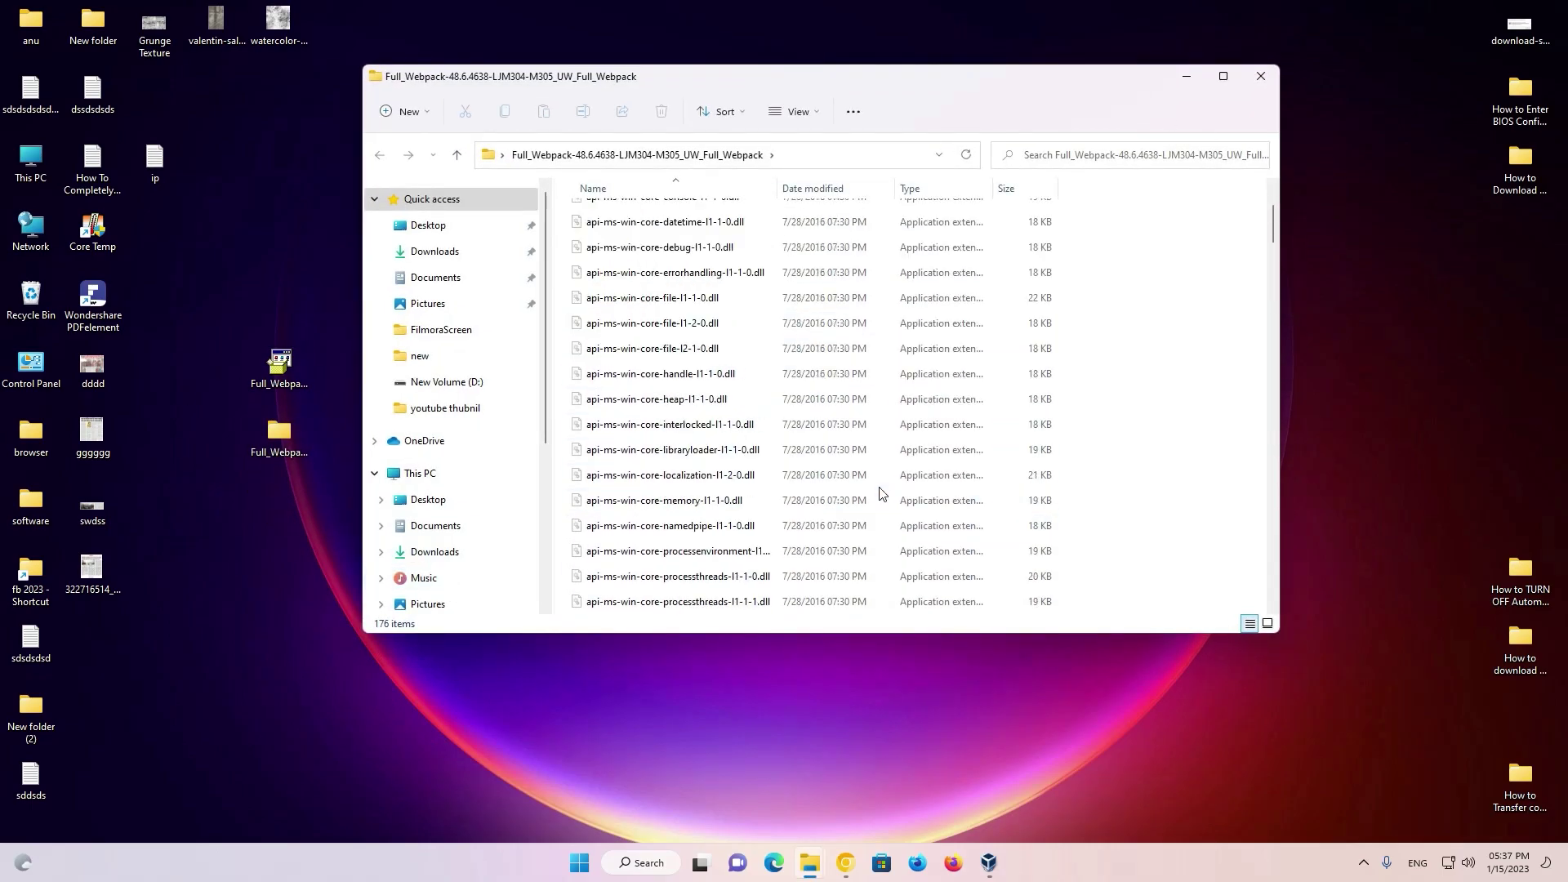
{"action": "left_click", "coordinate": [1258, 79]}
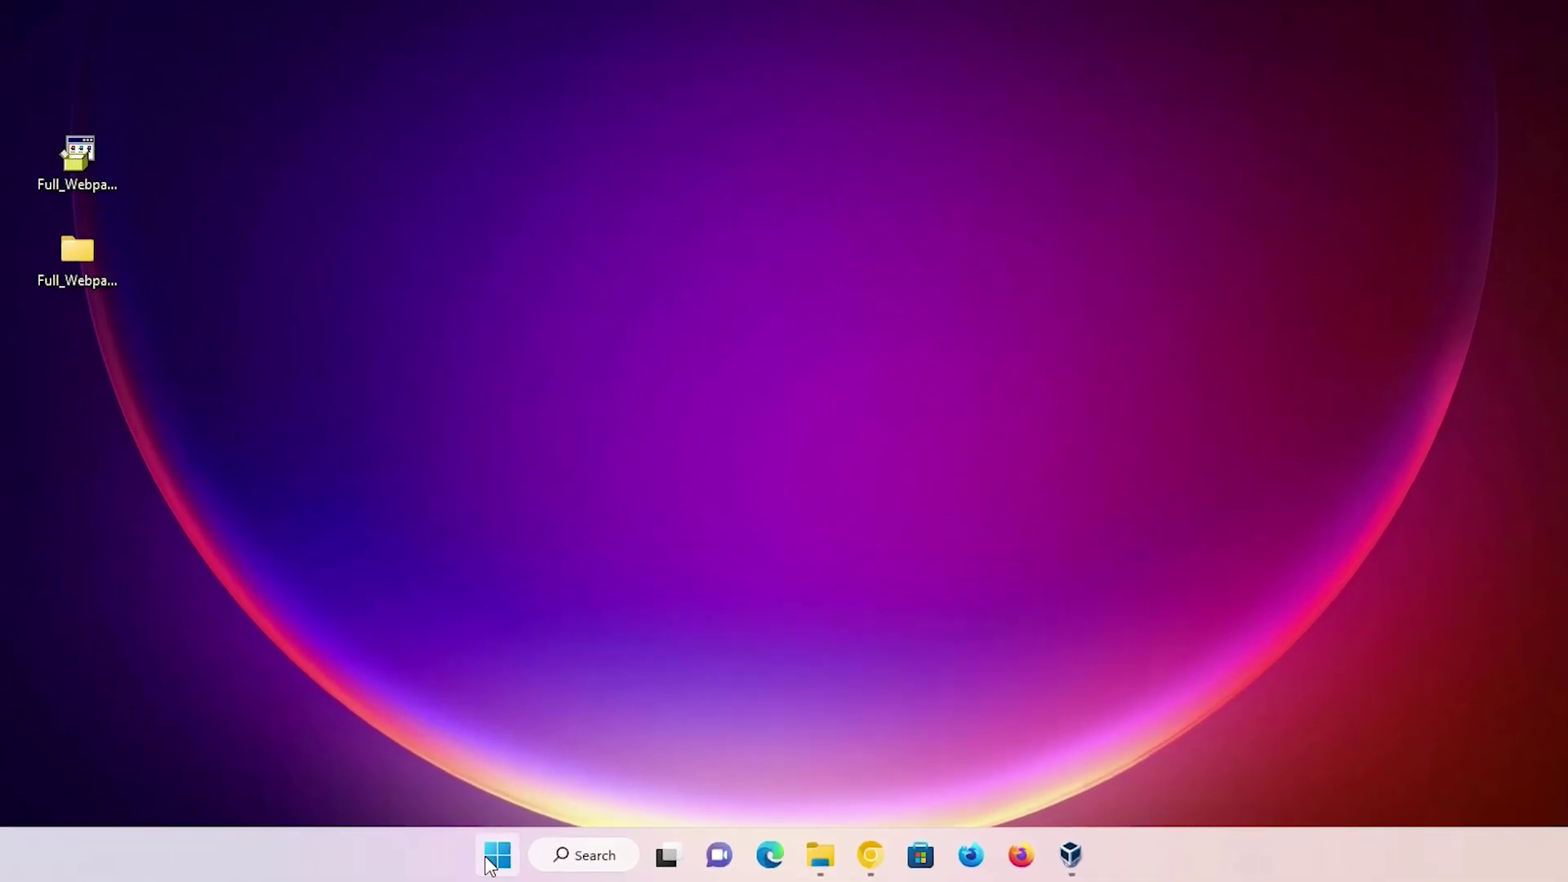
- From Control Panel's Devices and Printers, launch Add a printer and bring its wizard forward
{"action": "left_click", "coordinate": [574, 864]}
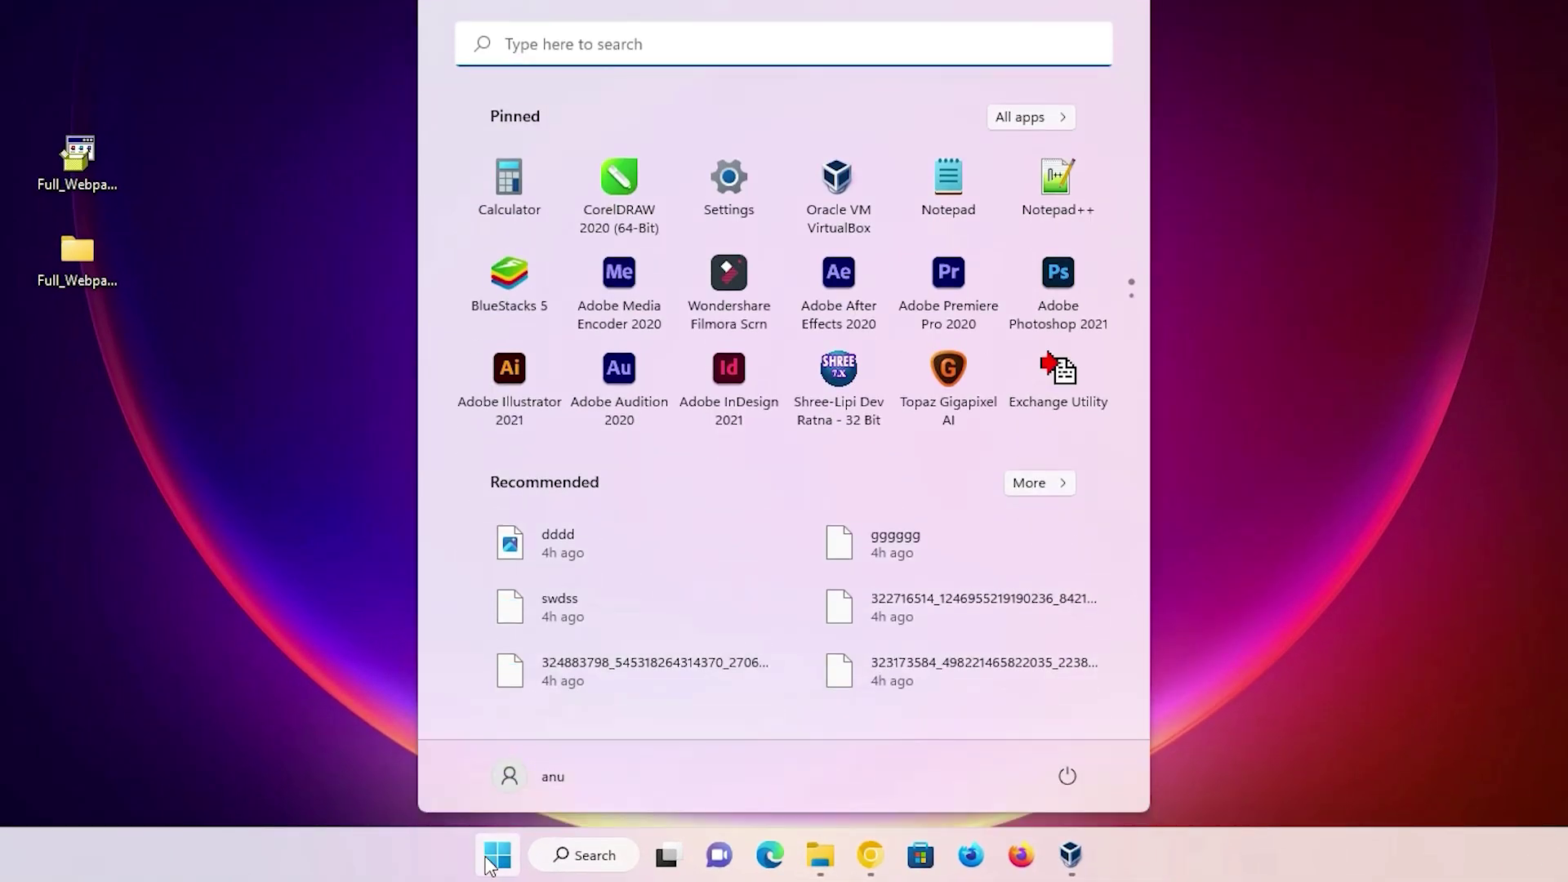
{"action": "type", "text": "con"}
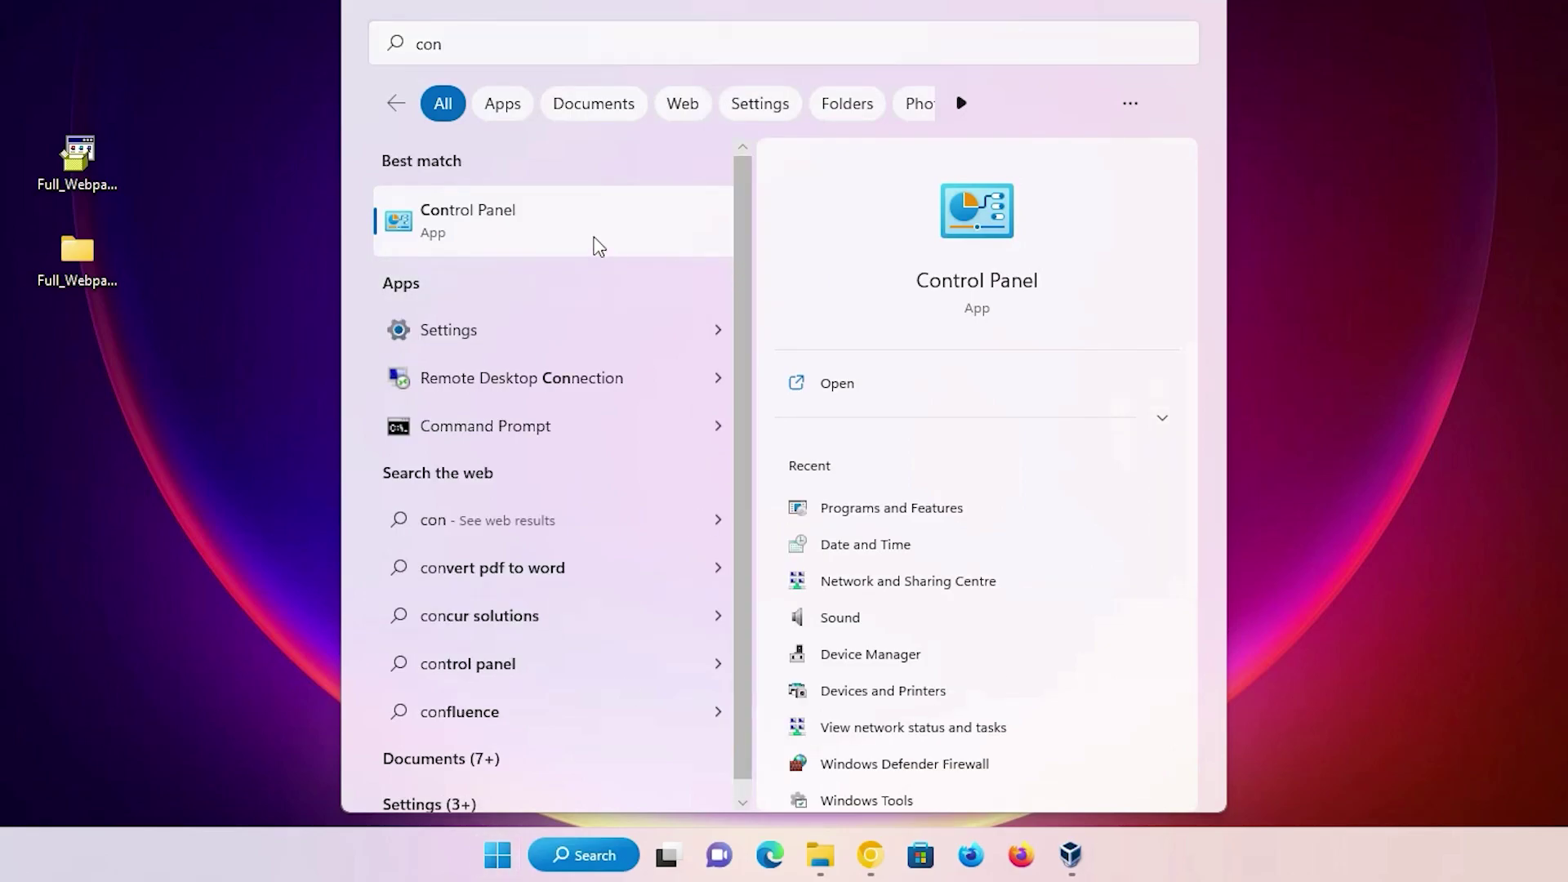
{"action": "left_click", "coordinate": [599, 246]}
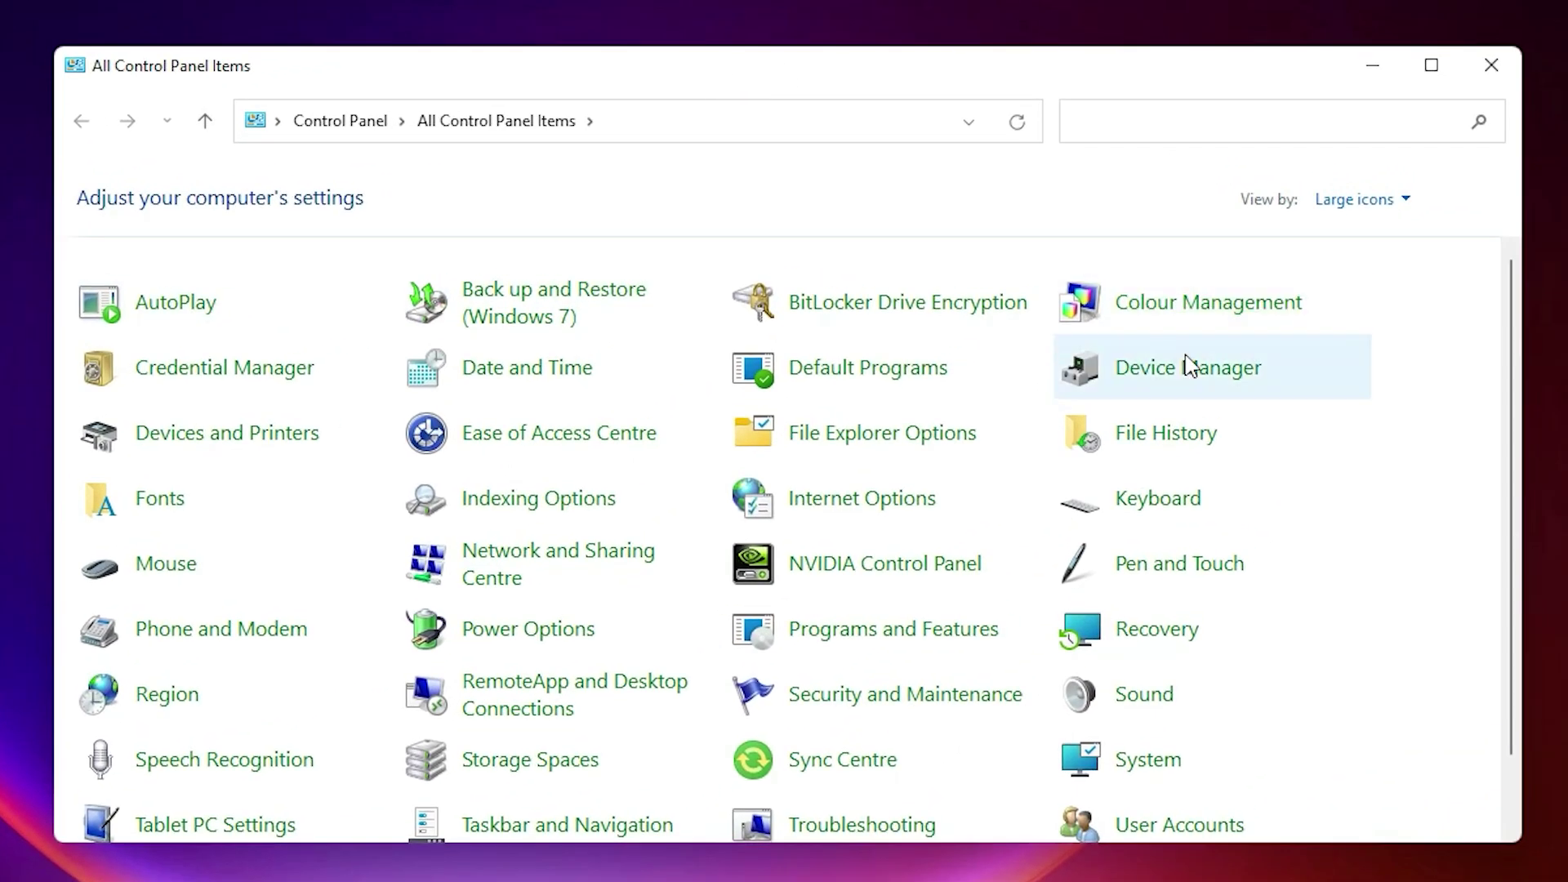
{"action": "left_click", "coordinate": [210, 448]}
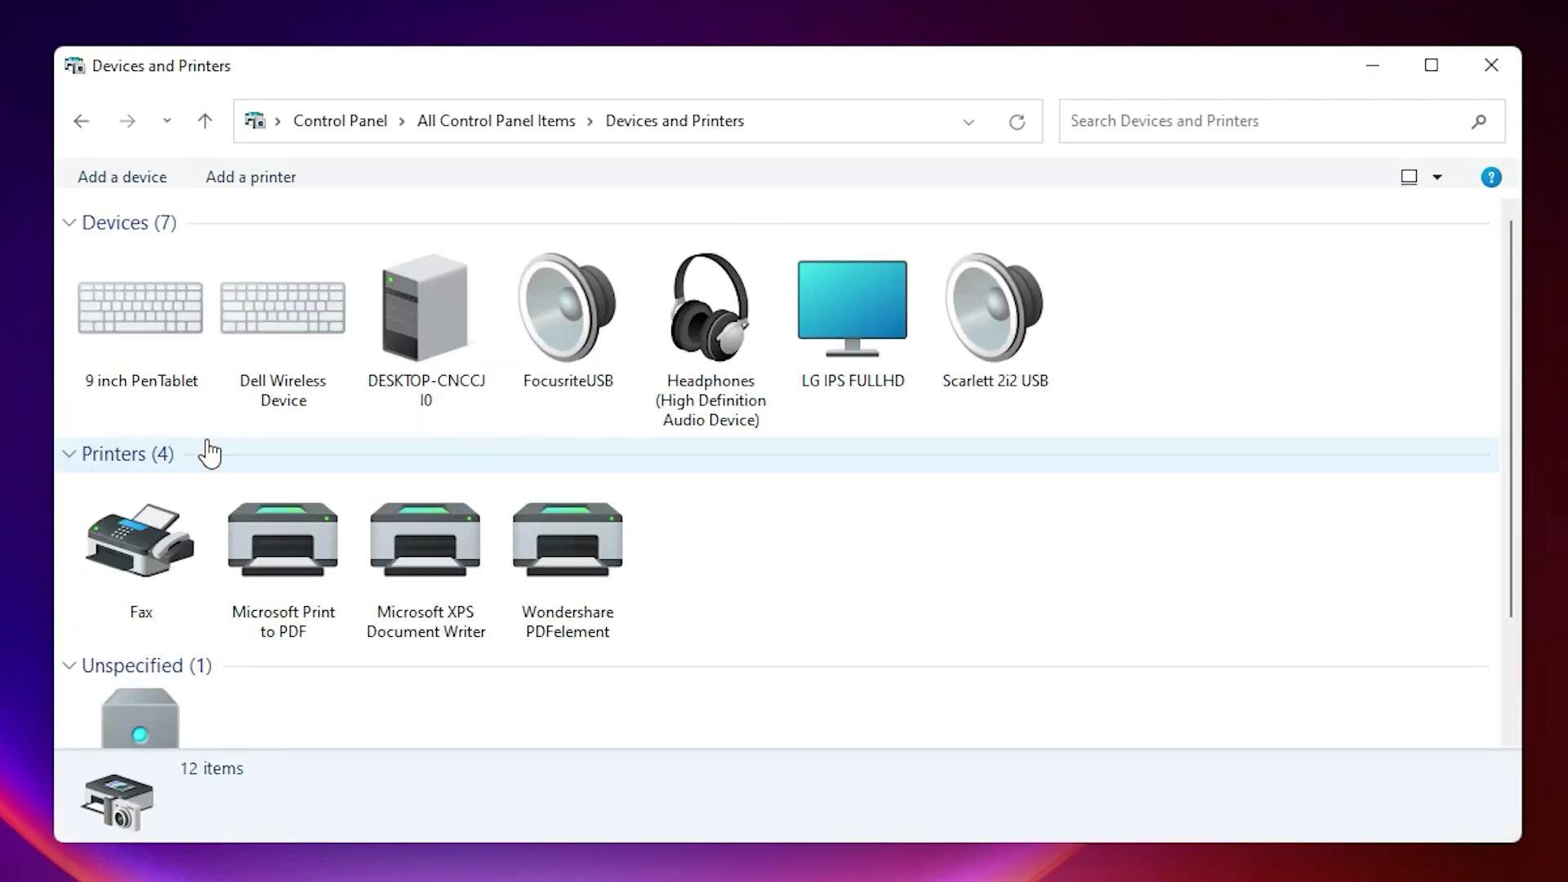
{"action": "left_click", "coordinate": [271, 186]}
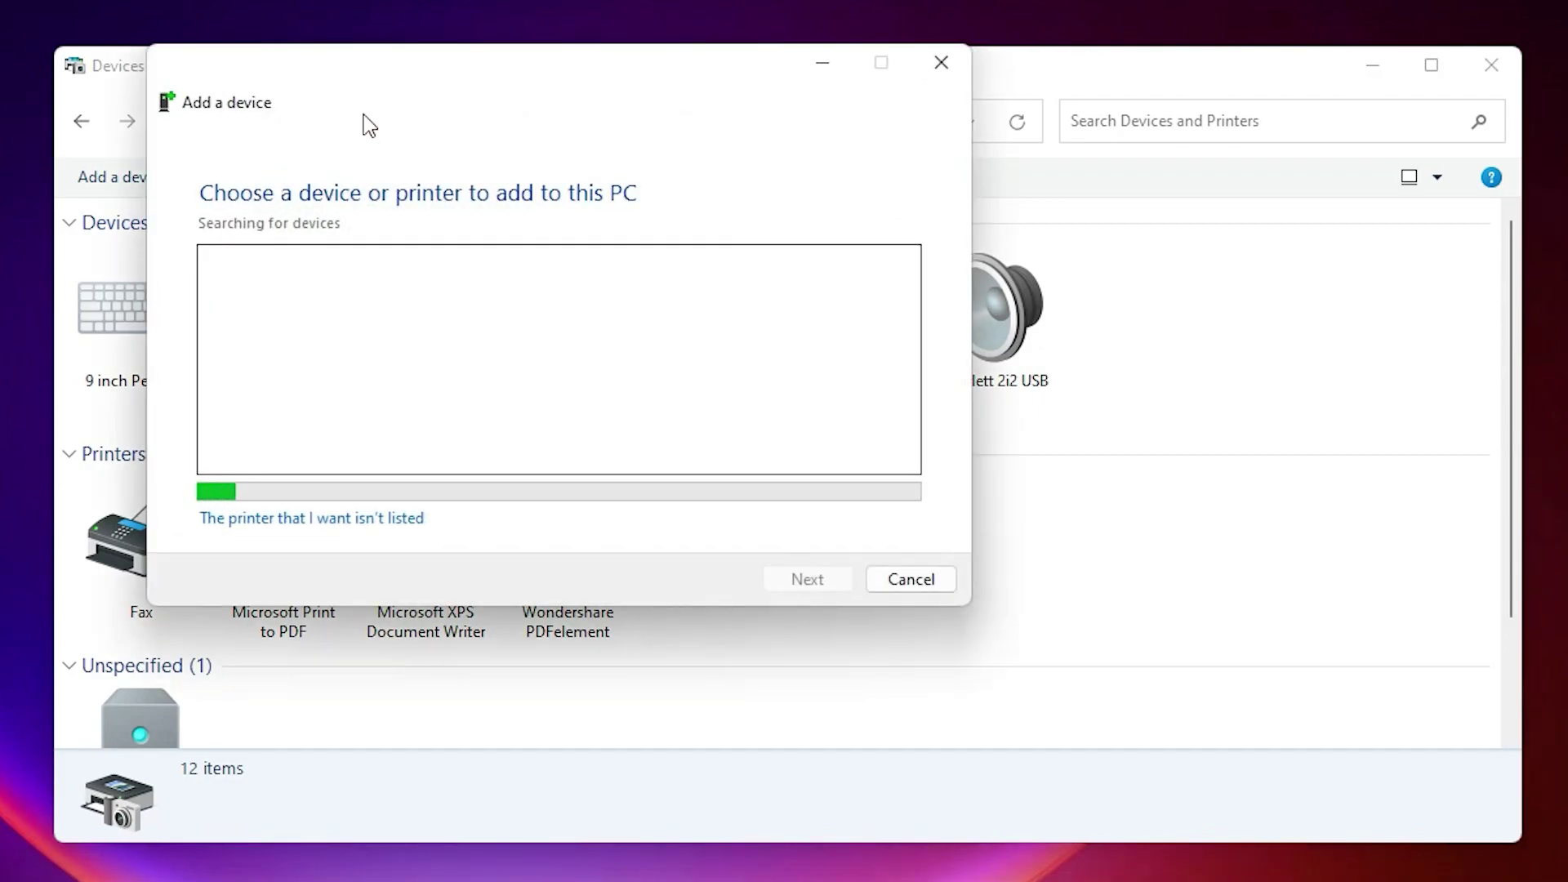
{"action": "key", "text": "Escape"}
{"action": "left_click", "coordinate": [1368, 69]}
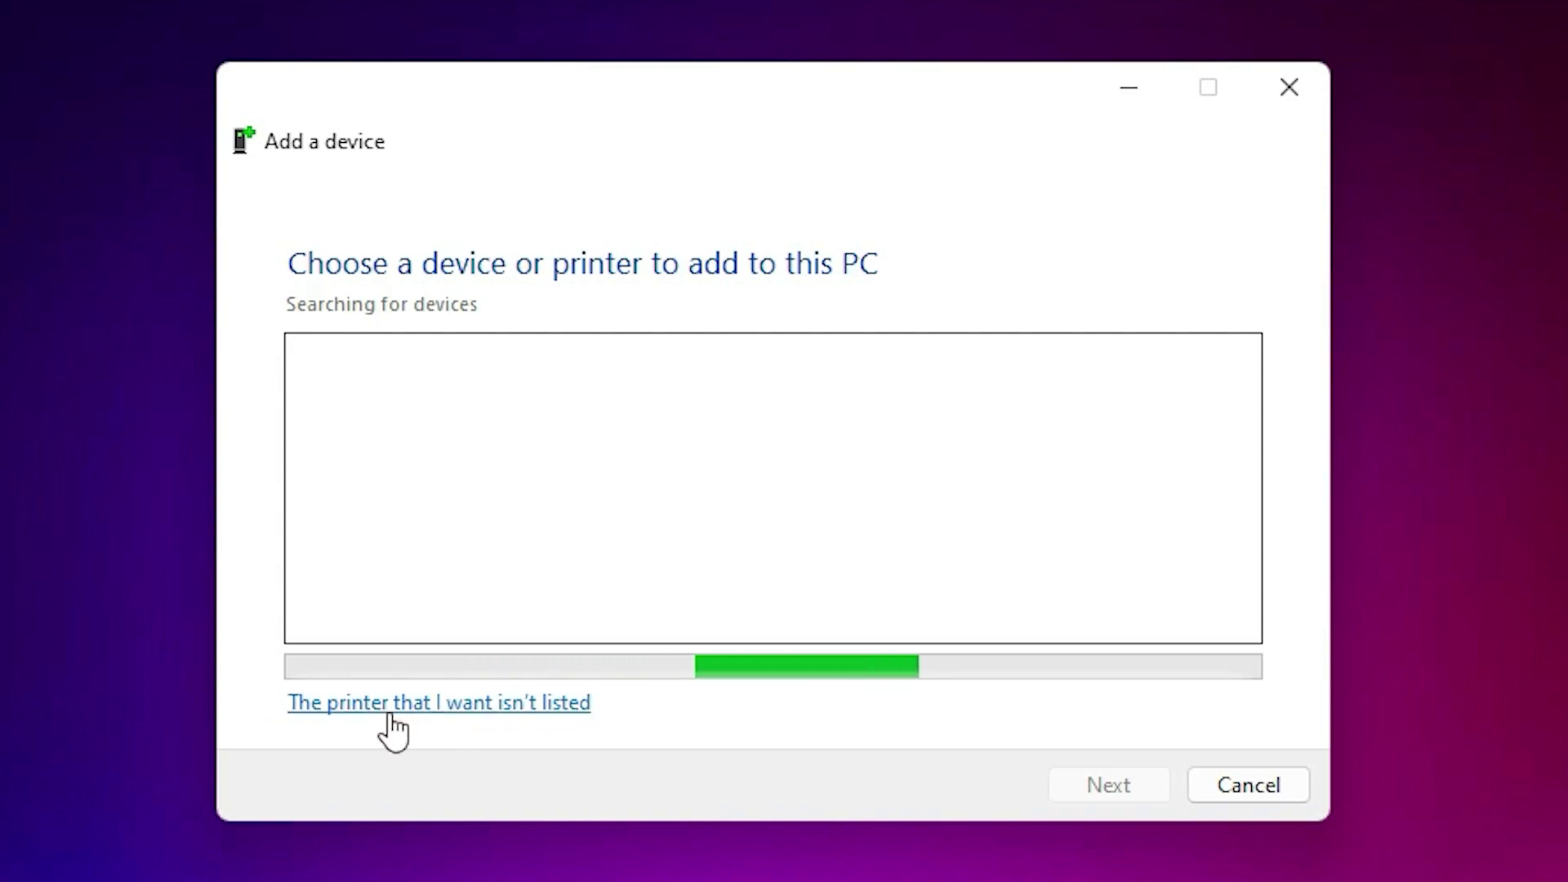
- Add an unlisted local printer manually, using the existing USB_001 (Local Port)
{"action": "left_click", "coordinate": [464, 703]}
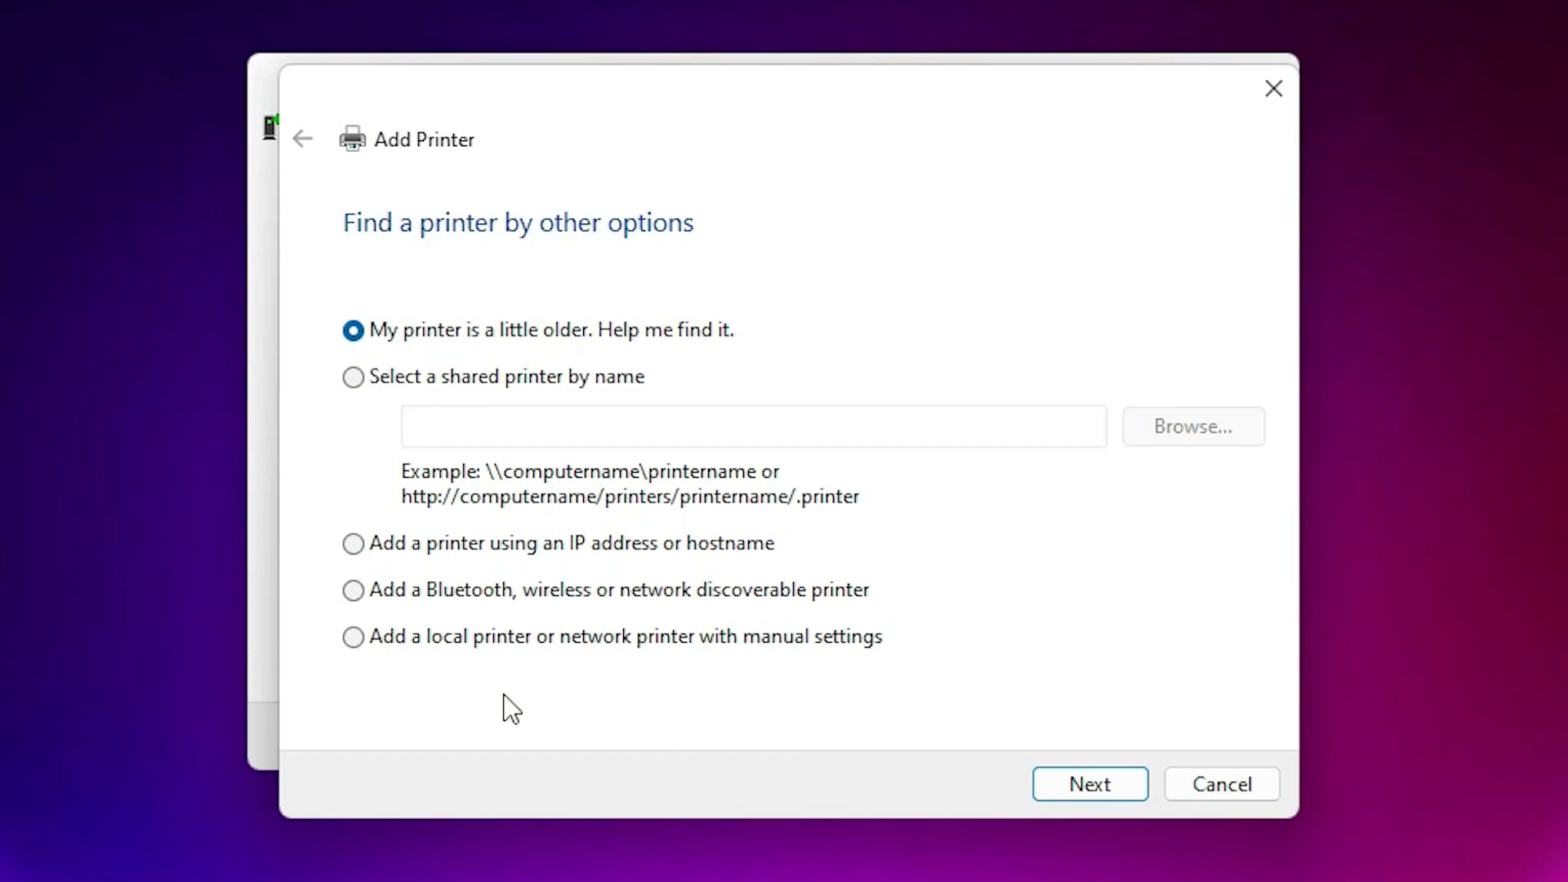
{"action": "left_click", "coordinate": [441, 641]}
{"action": "left_click", "coordinate": [1094, 788]}
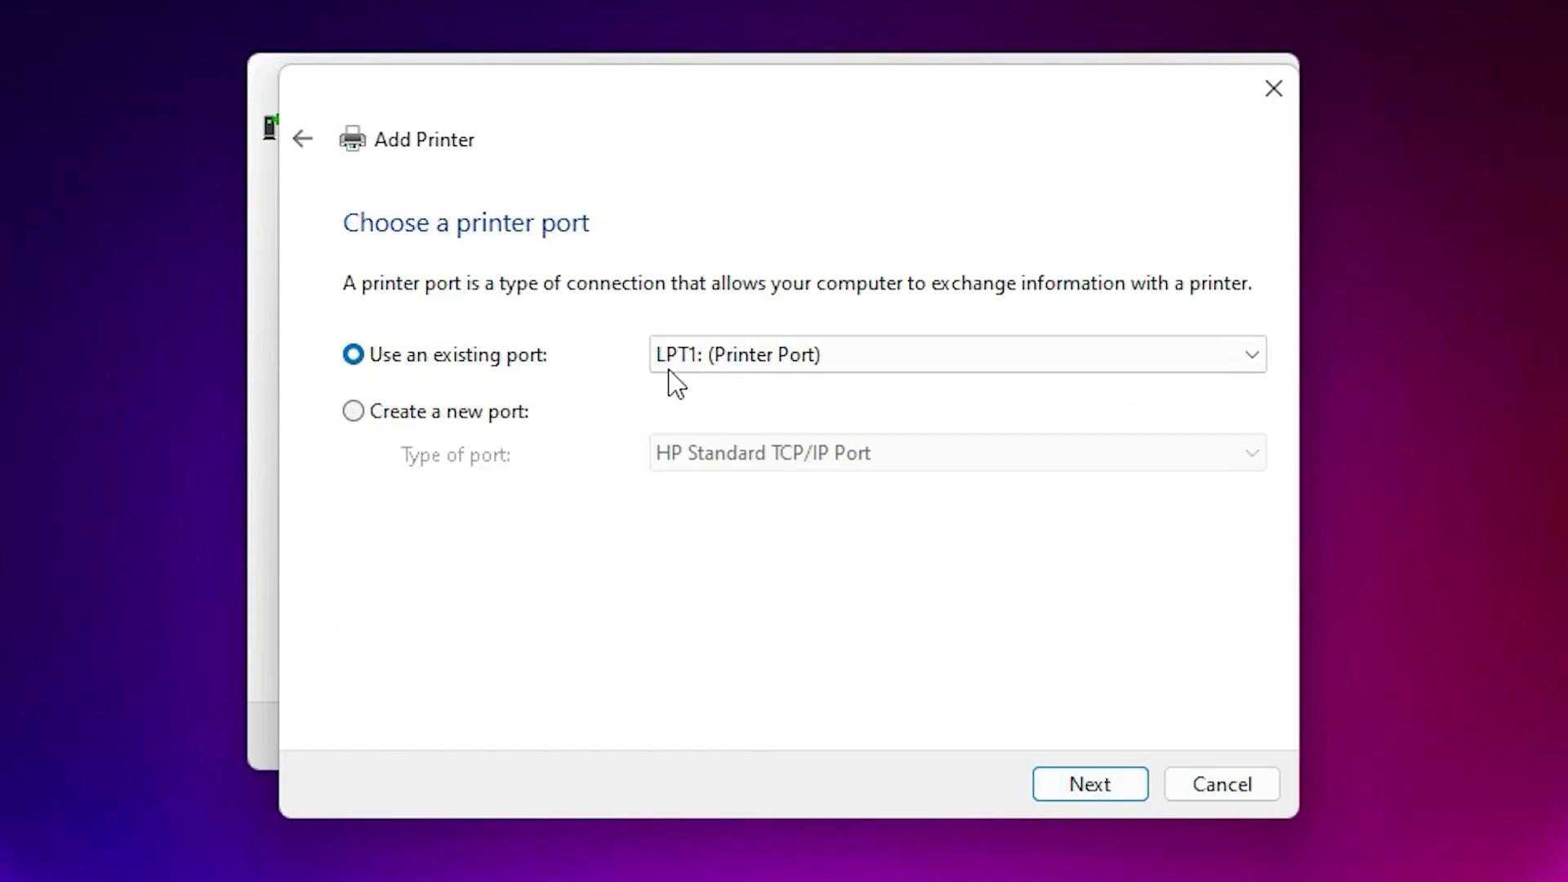
{"action": "left_click", "coordinate": [759, 366]}
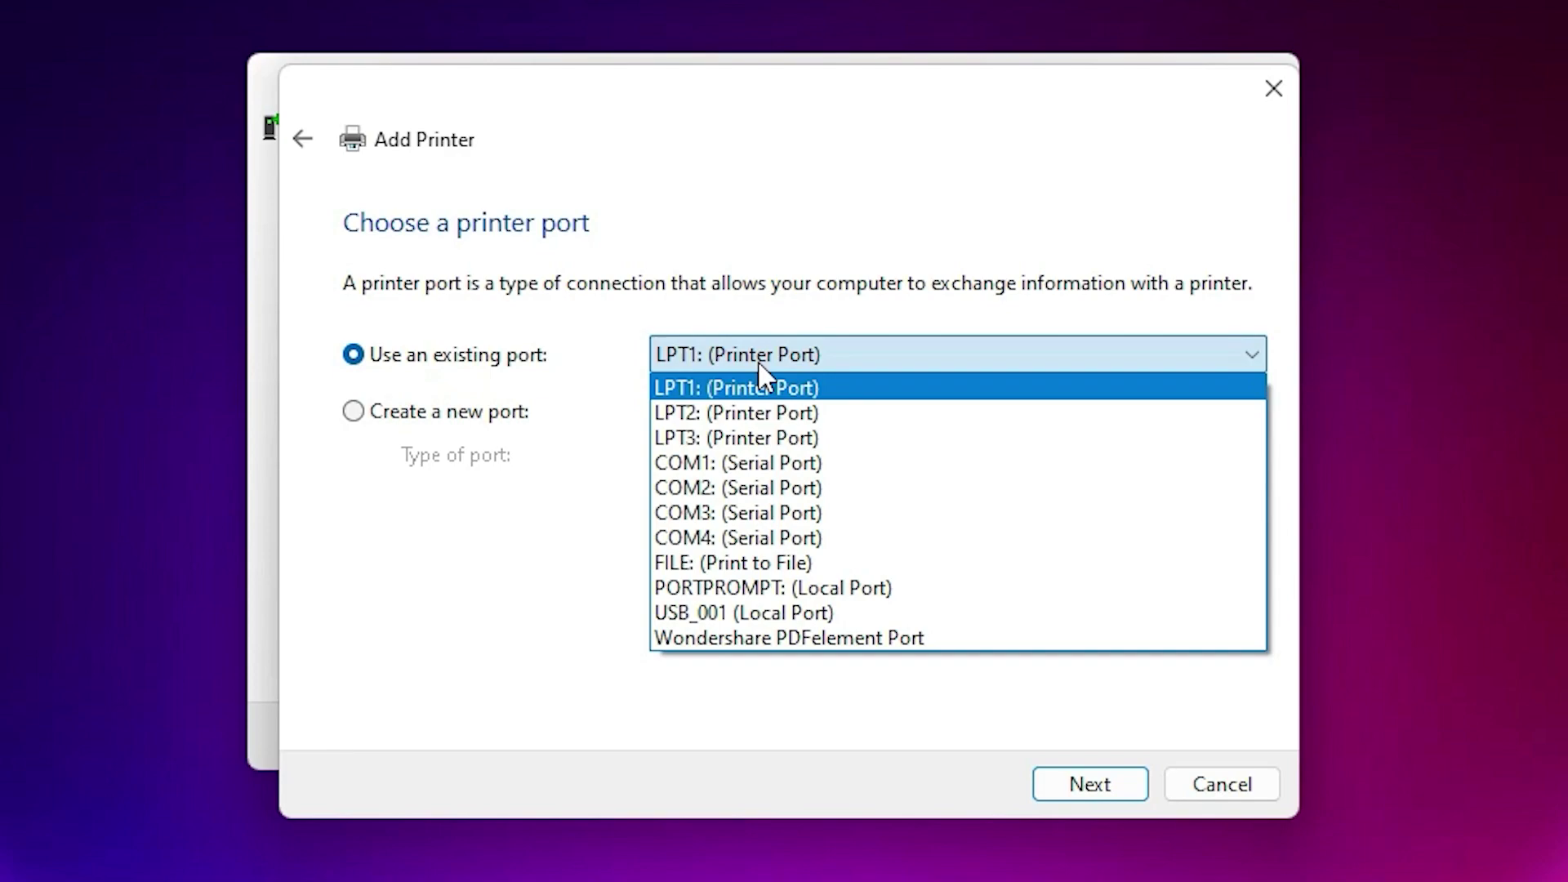
{"action": "left_click", "coordinate": [763, 614]}
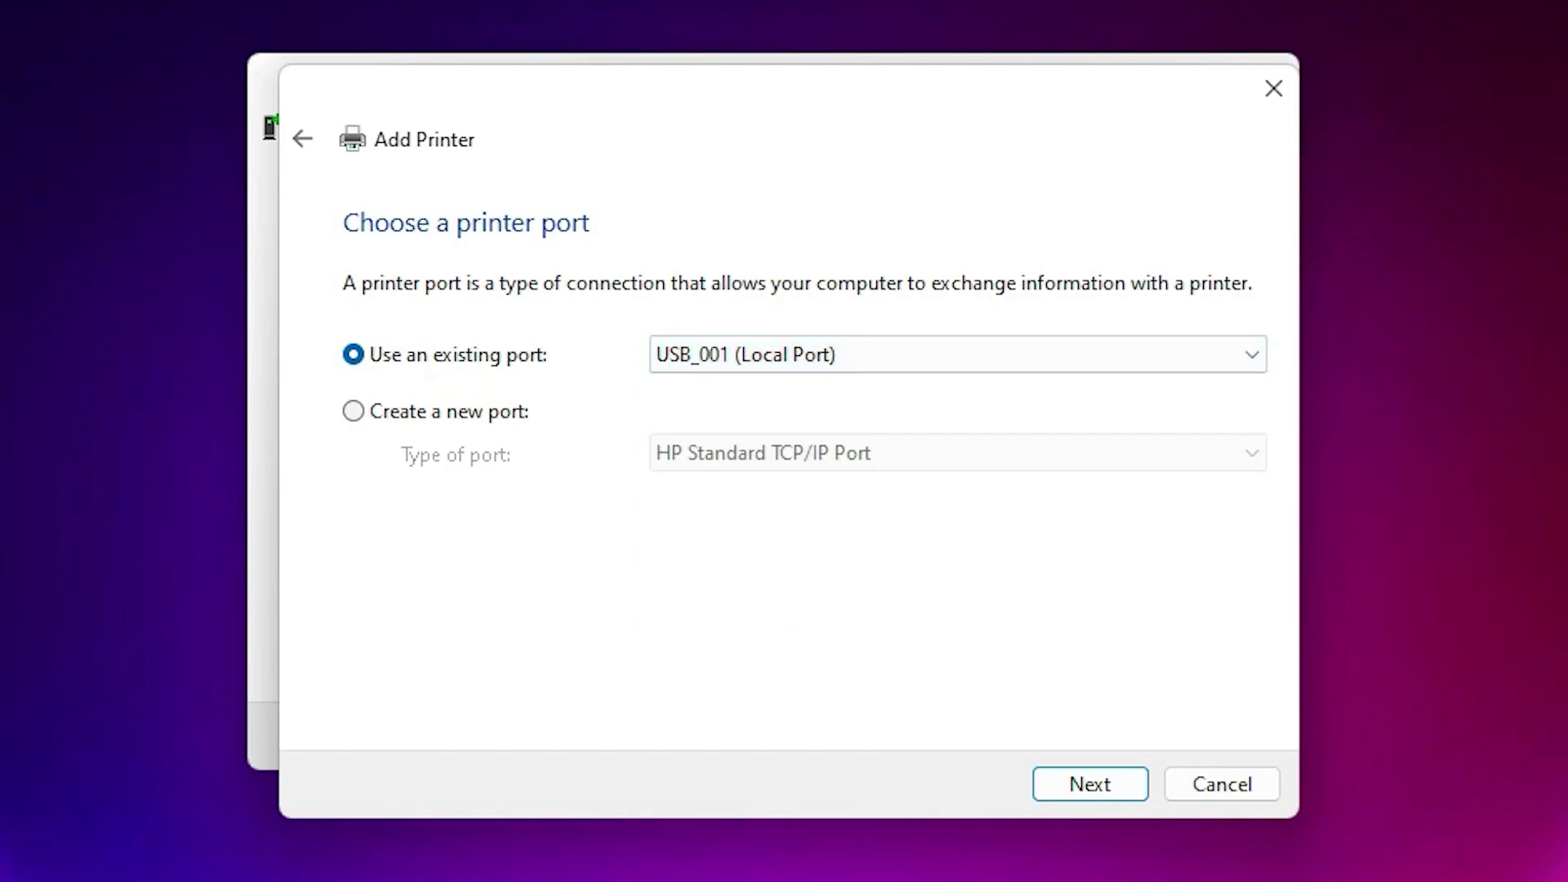
- Choose Have Disk for the driver and browse to the Desktop
{"action": "left_click", "coordinate": [1083, 787]}
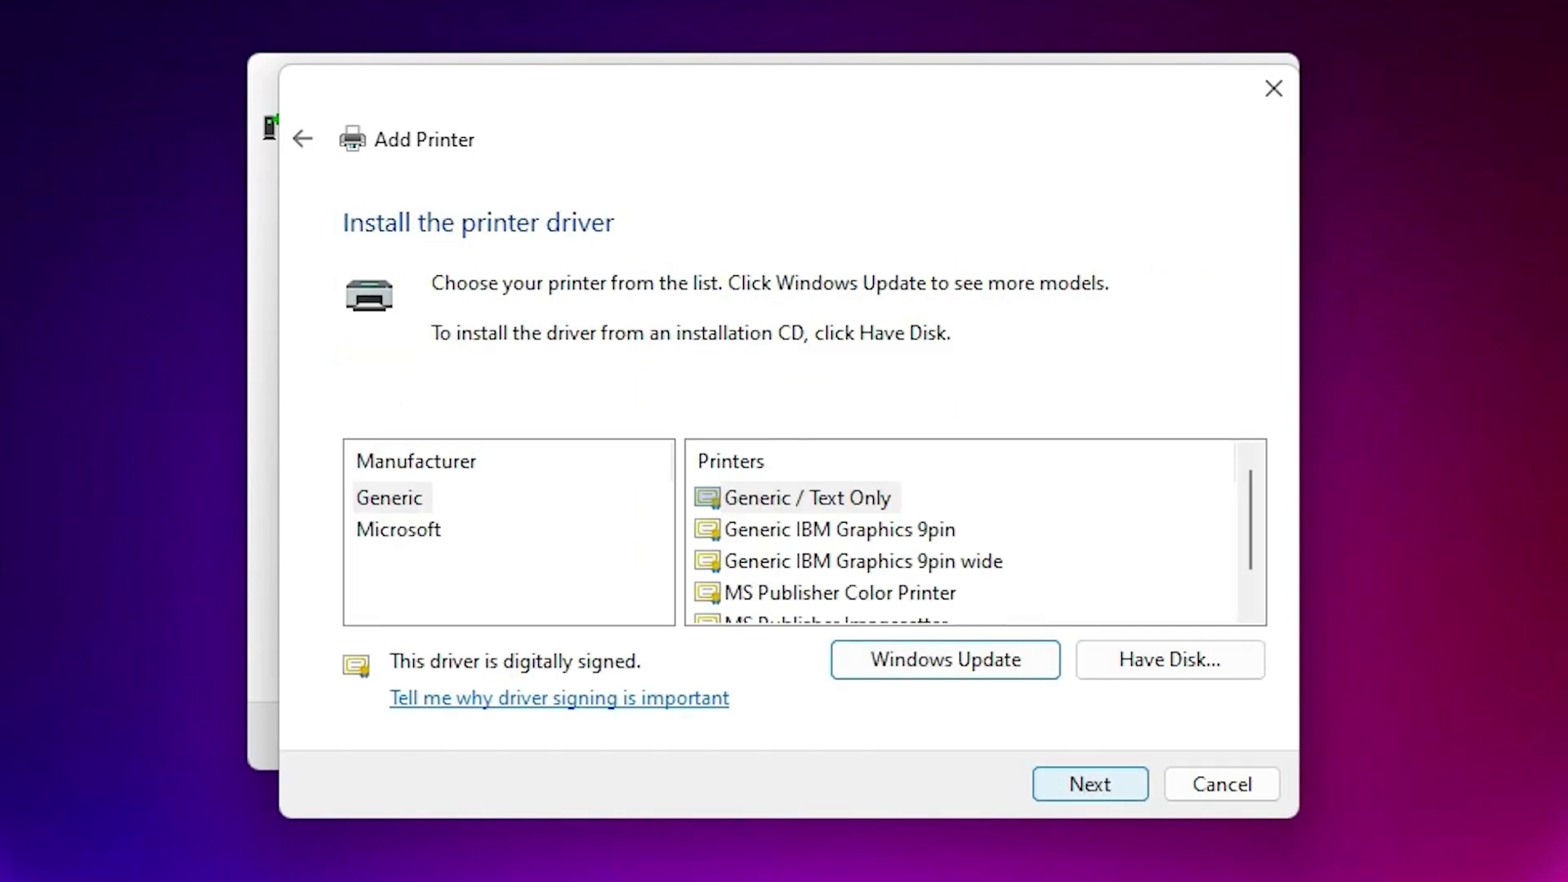
{"action": "left_click", "coordinate": [1255, 668]}
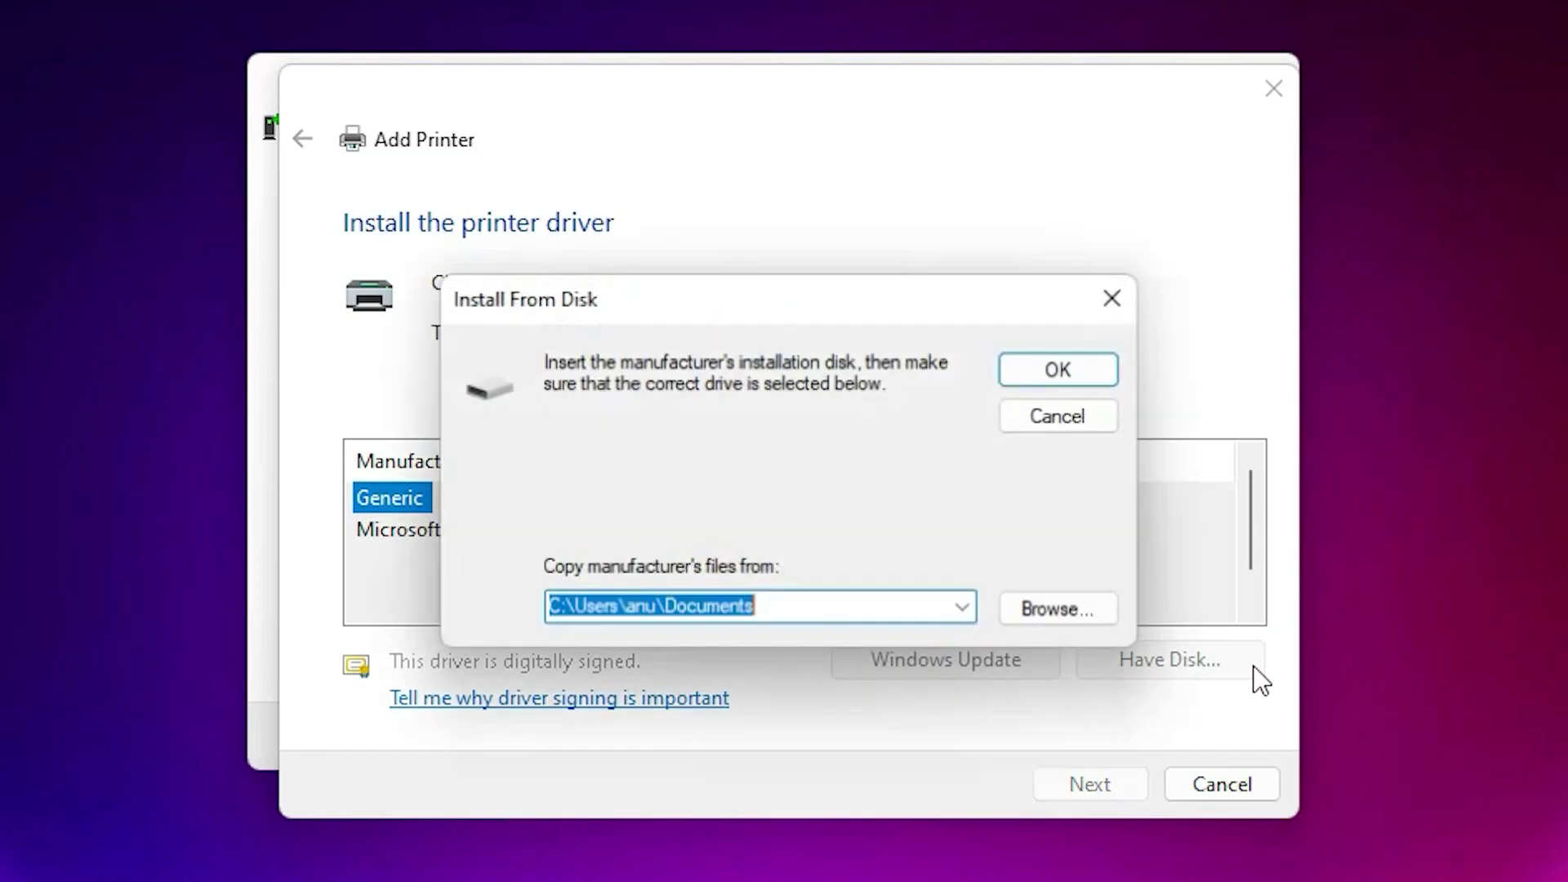
{"action": "left_click", "coordinate": [1094, 614]}
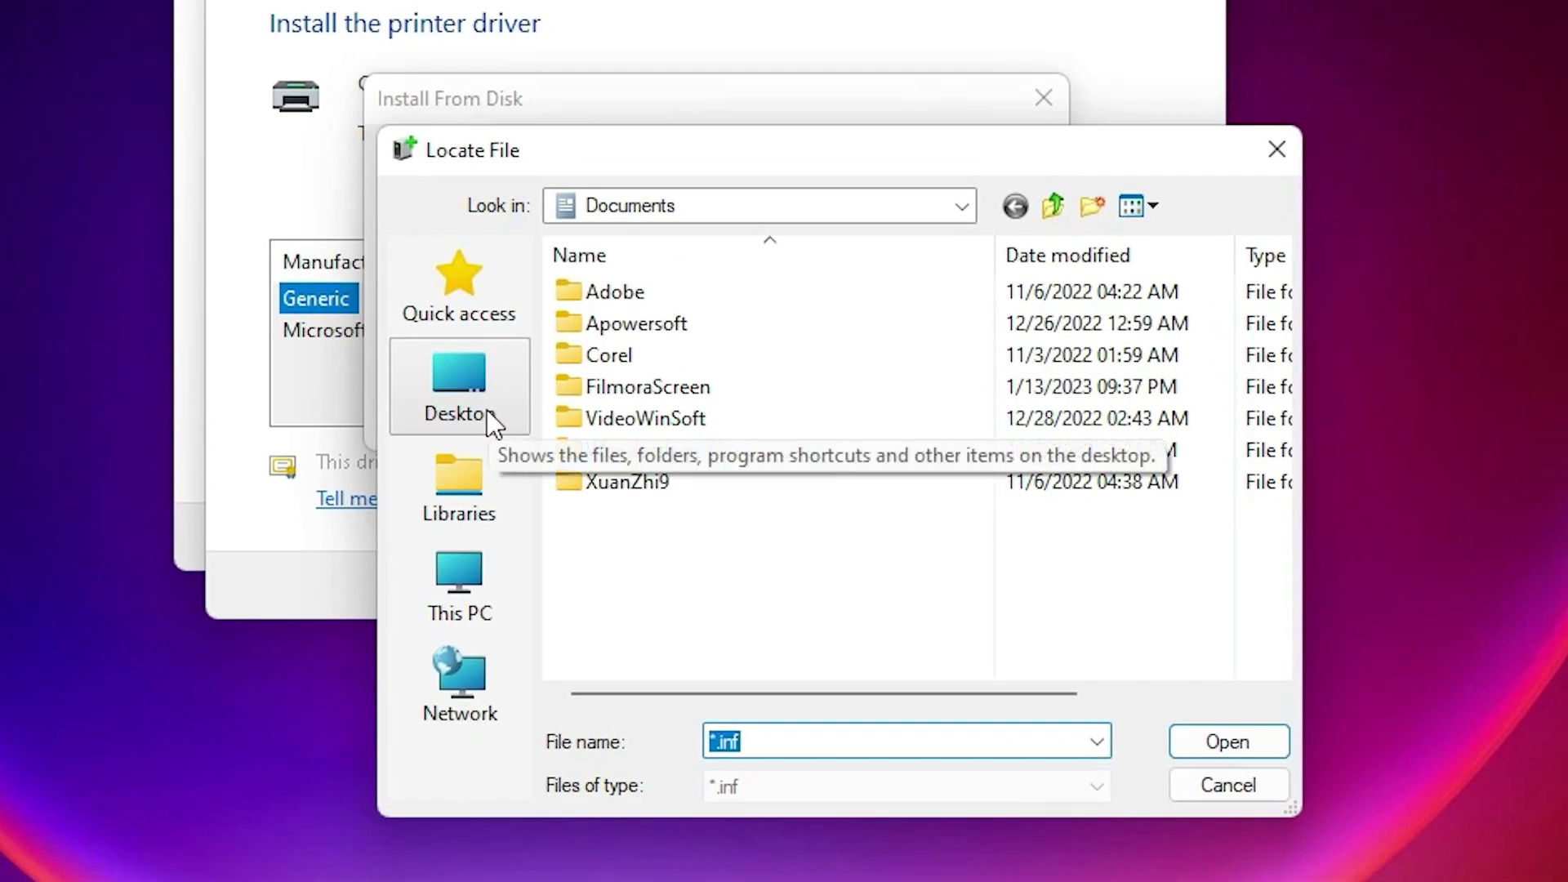
{"action": "left_click", "coordinate": [490, 423]}
{"action": "scroll", "coordinate": [875, 595], "scroll_direction": "down", "scroll_amount": 5}
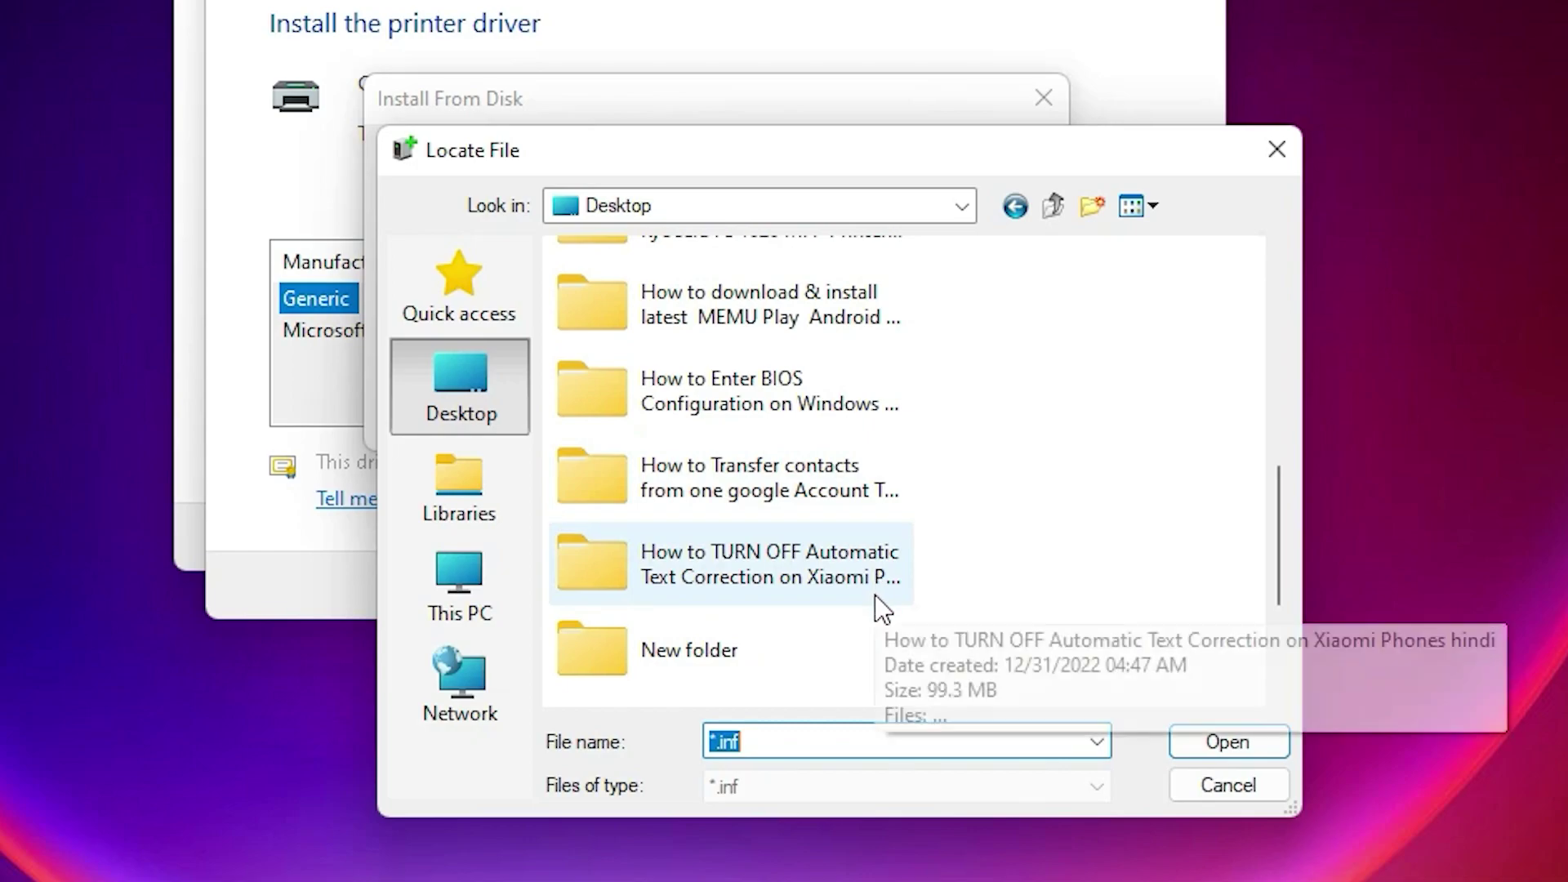
{"action": "scroll", "coordinate": [816, 604], "scroll_direction": "down", "scroll_amount": 3}
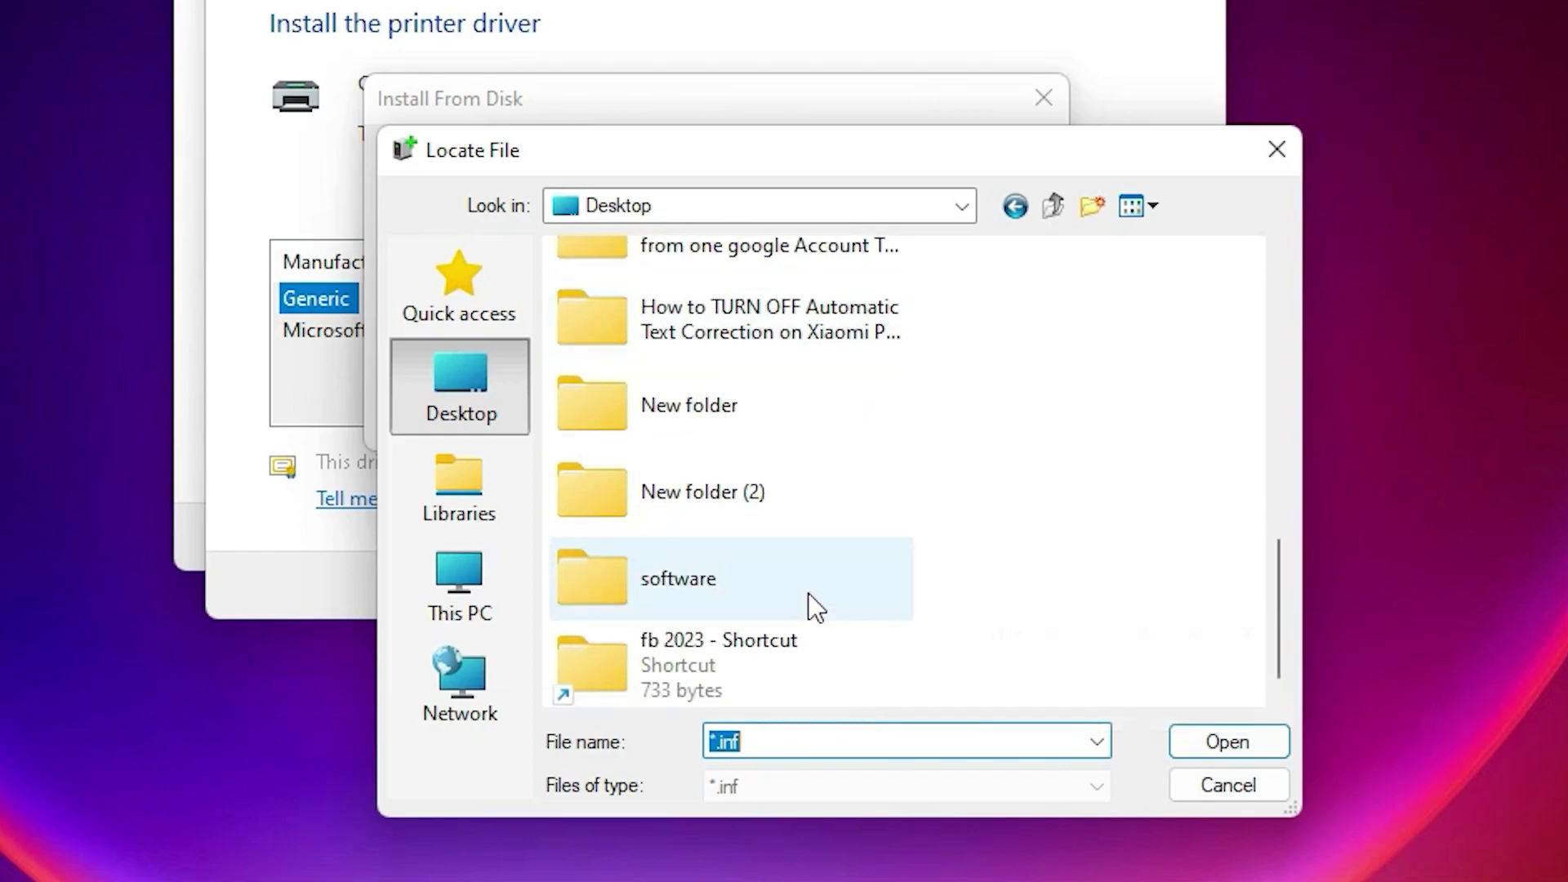
{"action": "scroll", "coordinate": [808, 562], "scroll_direction": "up", "scroll_amount": 5}
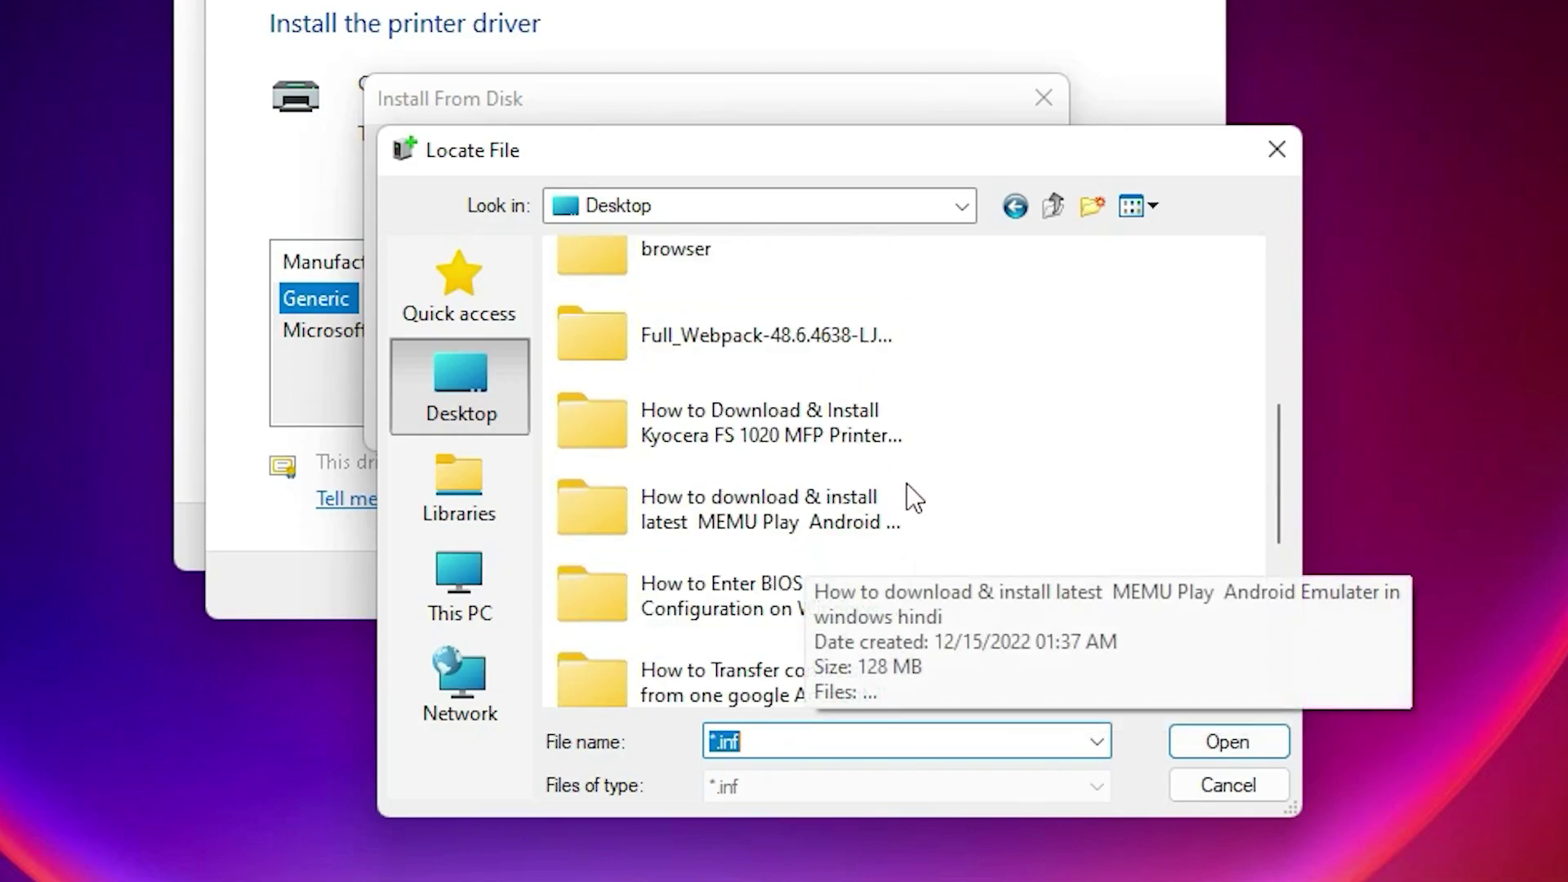
{"action": "scroll", "coordinate": [909, 501], "scroll_direction": "down", "scroll_amount": 1}
- Select Autorun.inf in the extracted Full_Webpack folder as the driver source
{"action": "left_click", "coordinate": [694, 298]}
{"action": "double_click", "coordinate": [695, 298]}
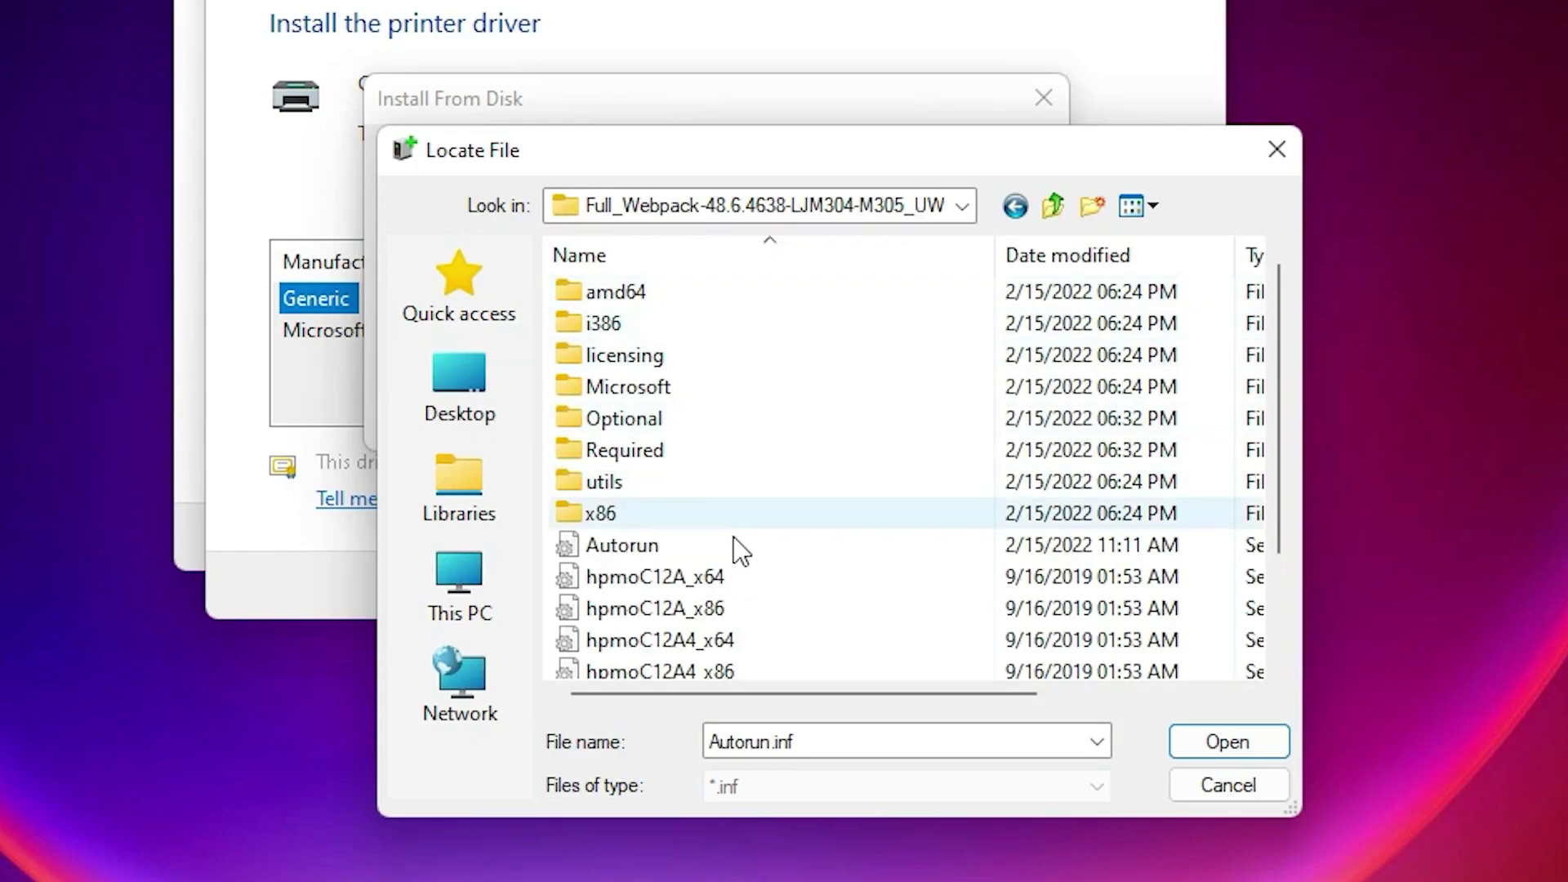
{"action": "scroll", "coordinate": [899, 531], "scroll_direction": "down", "scroll_amount": 2}
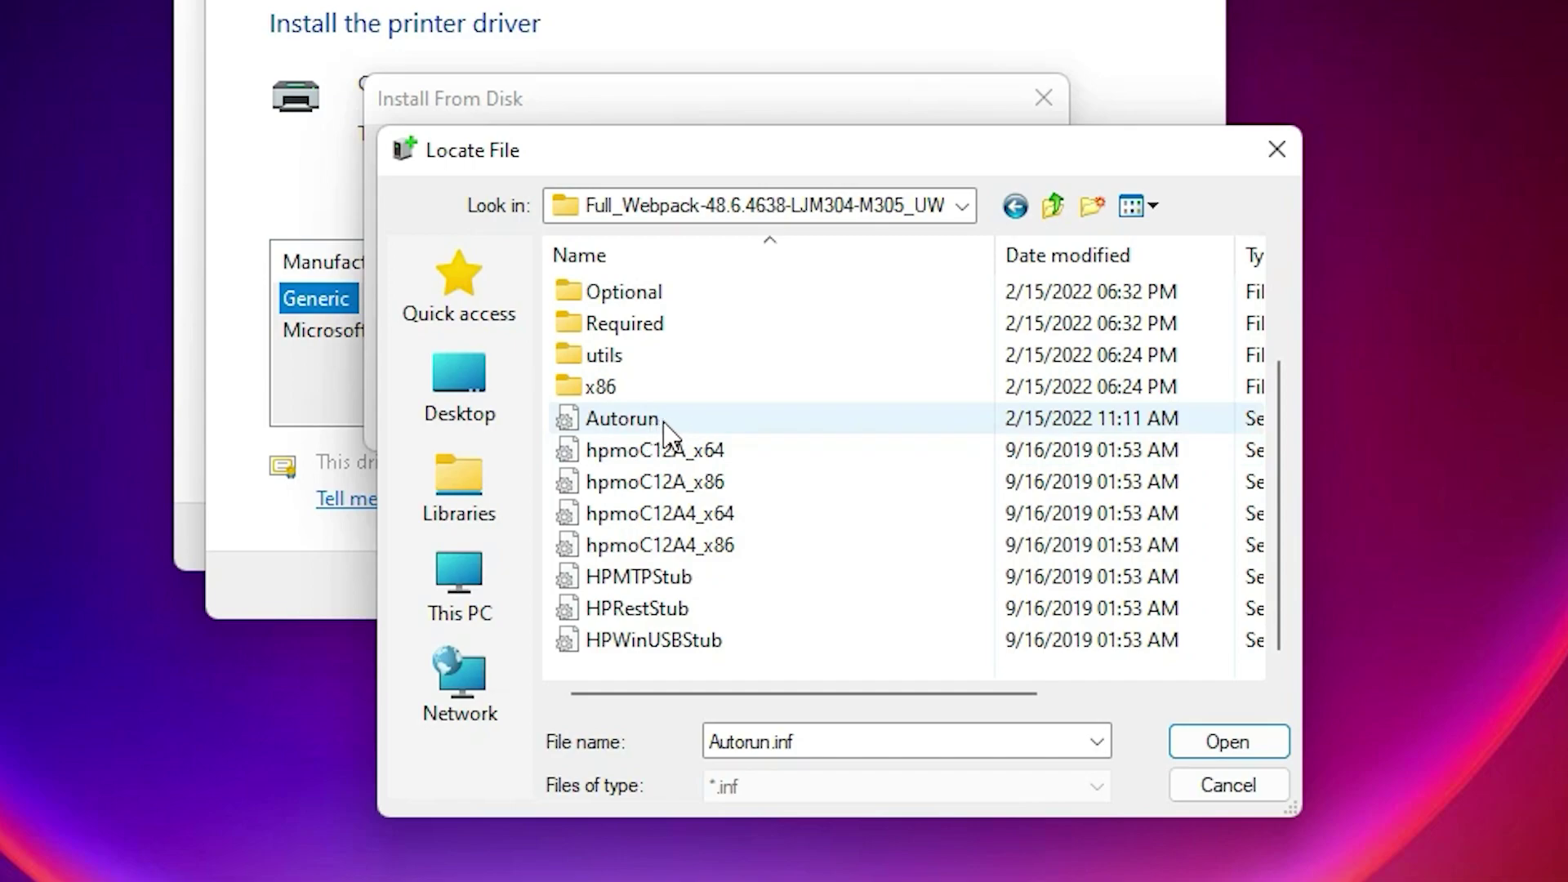
{"action": "left_click", "coordinate": [615, 426]}
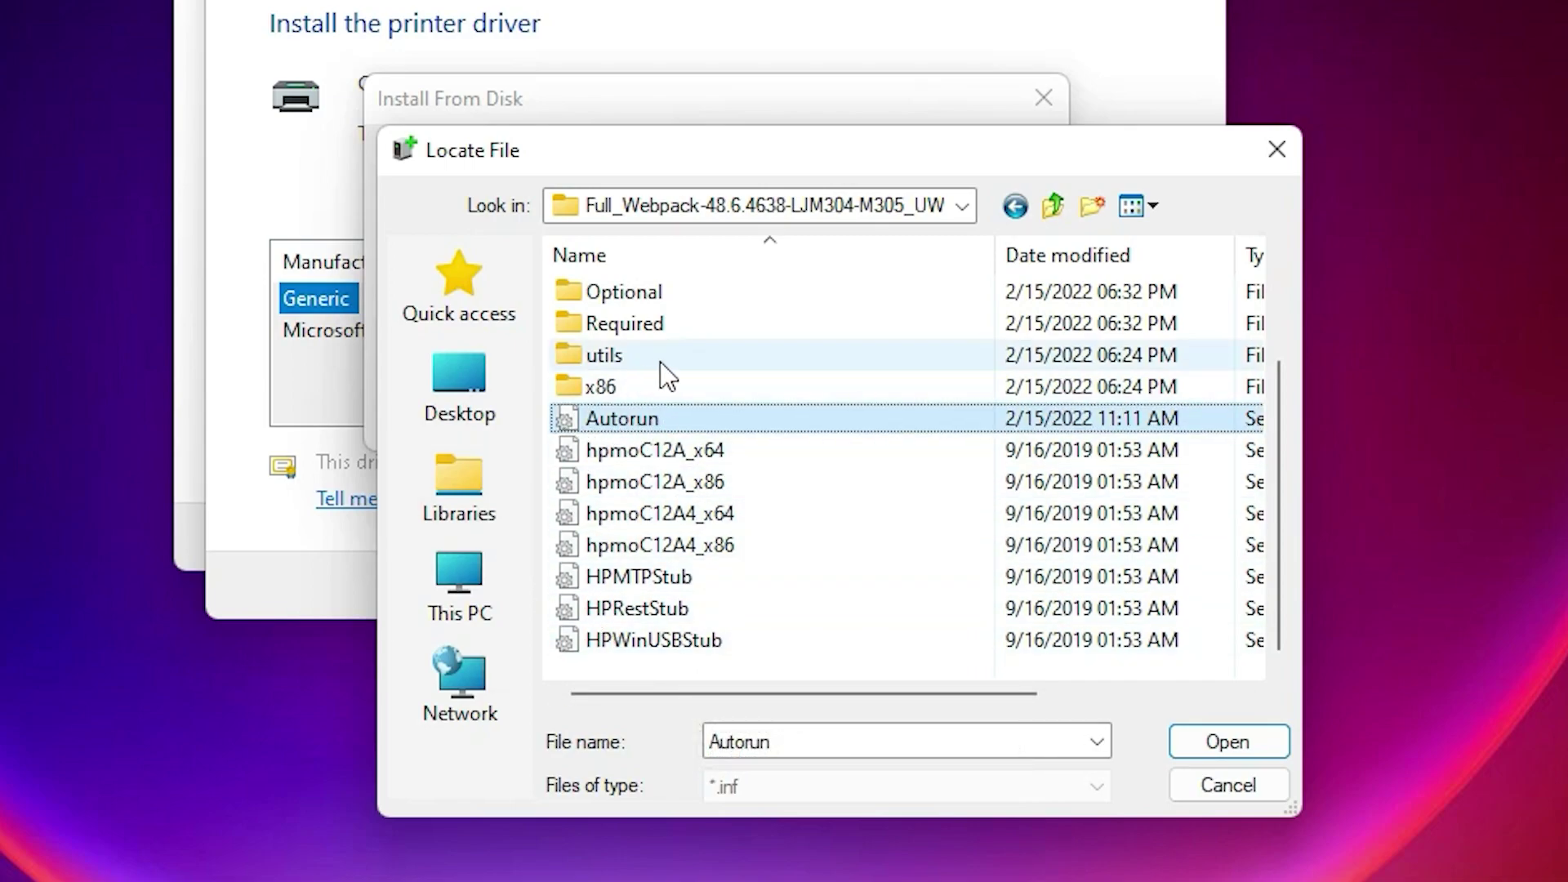
{"action": "double_click", "coordinate": [615, 418]}
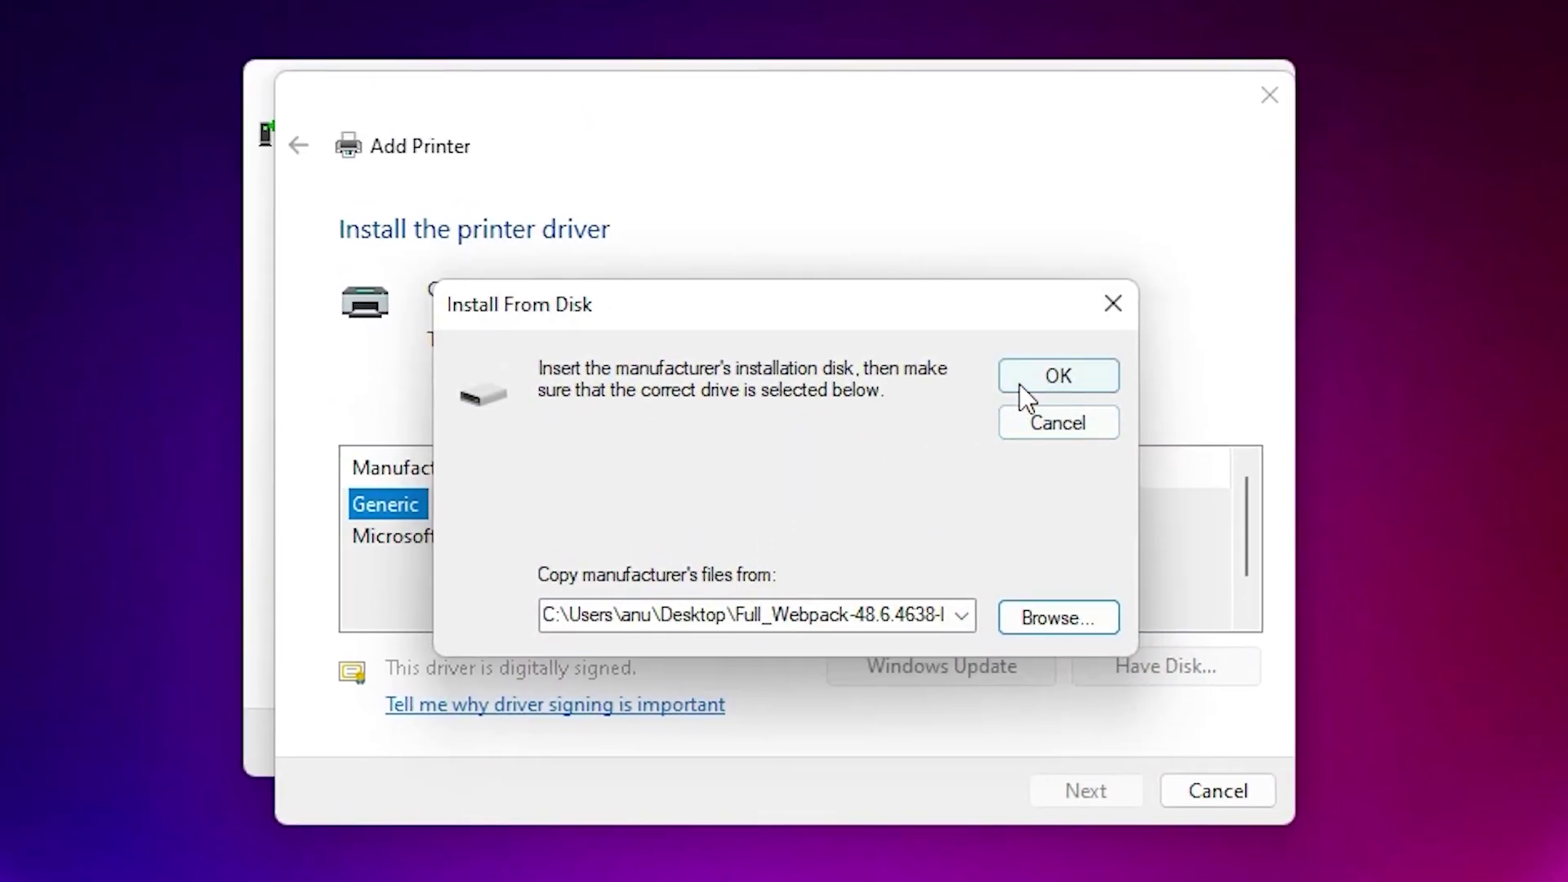
- Choose the HP LaserJet Pro M304-M305 PCL 6 (V3) driver from the disk
{"action": "left_click", "coordinate": [1020, 382]}
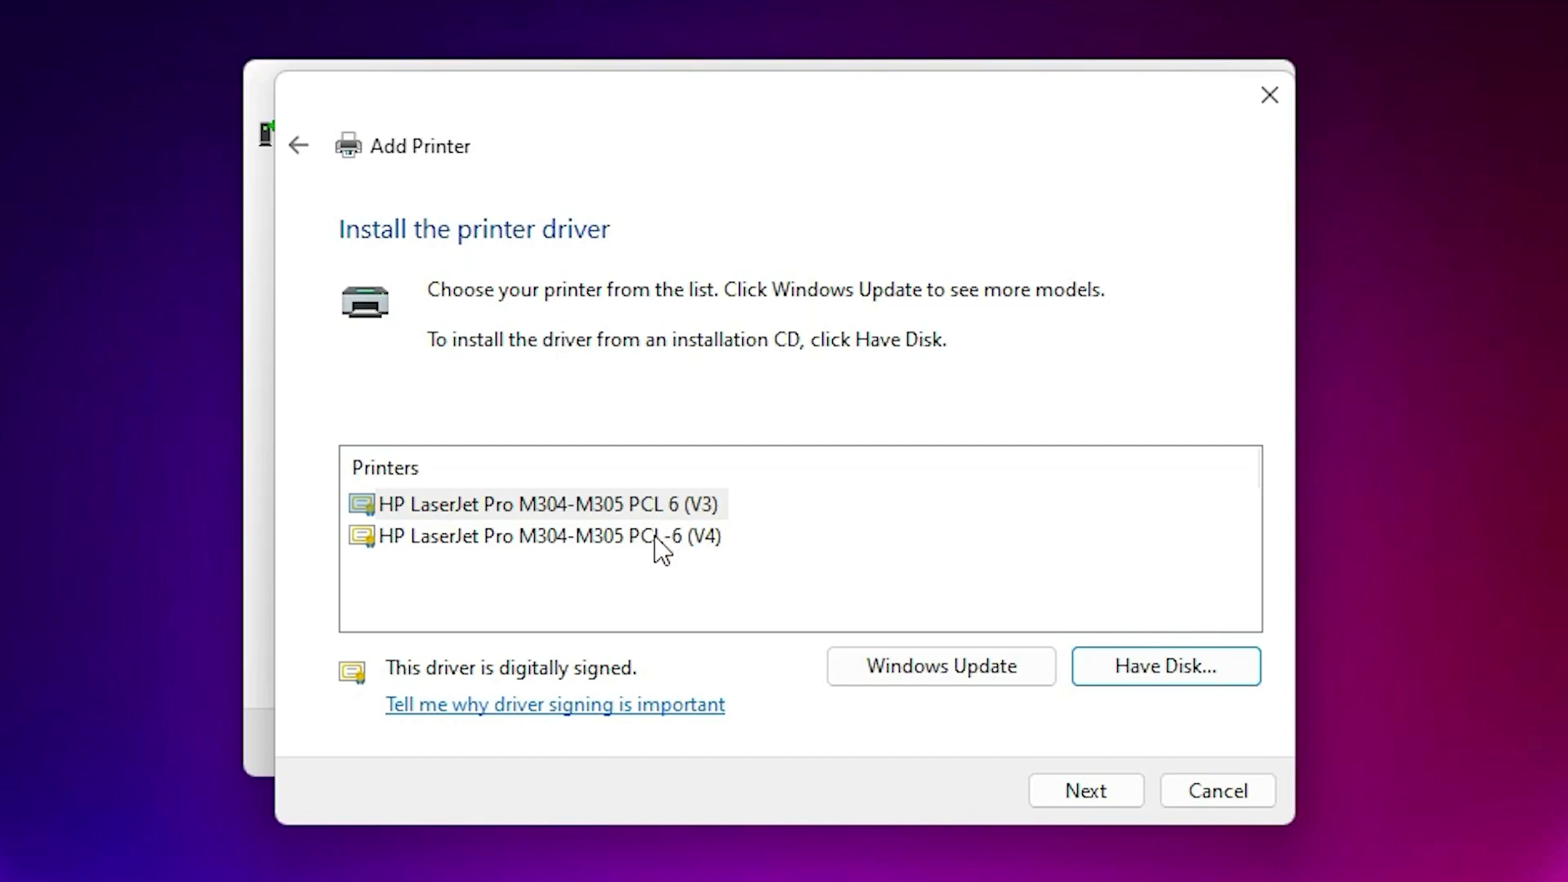
{"action": "left_click", "coordinate": [655, 539]}
{"action": "left_click", "coordinate": [665, 514]}
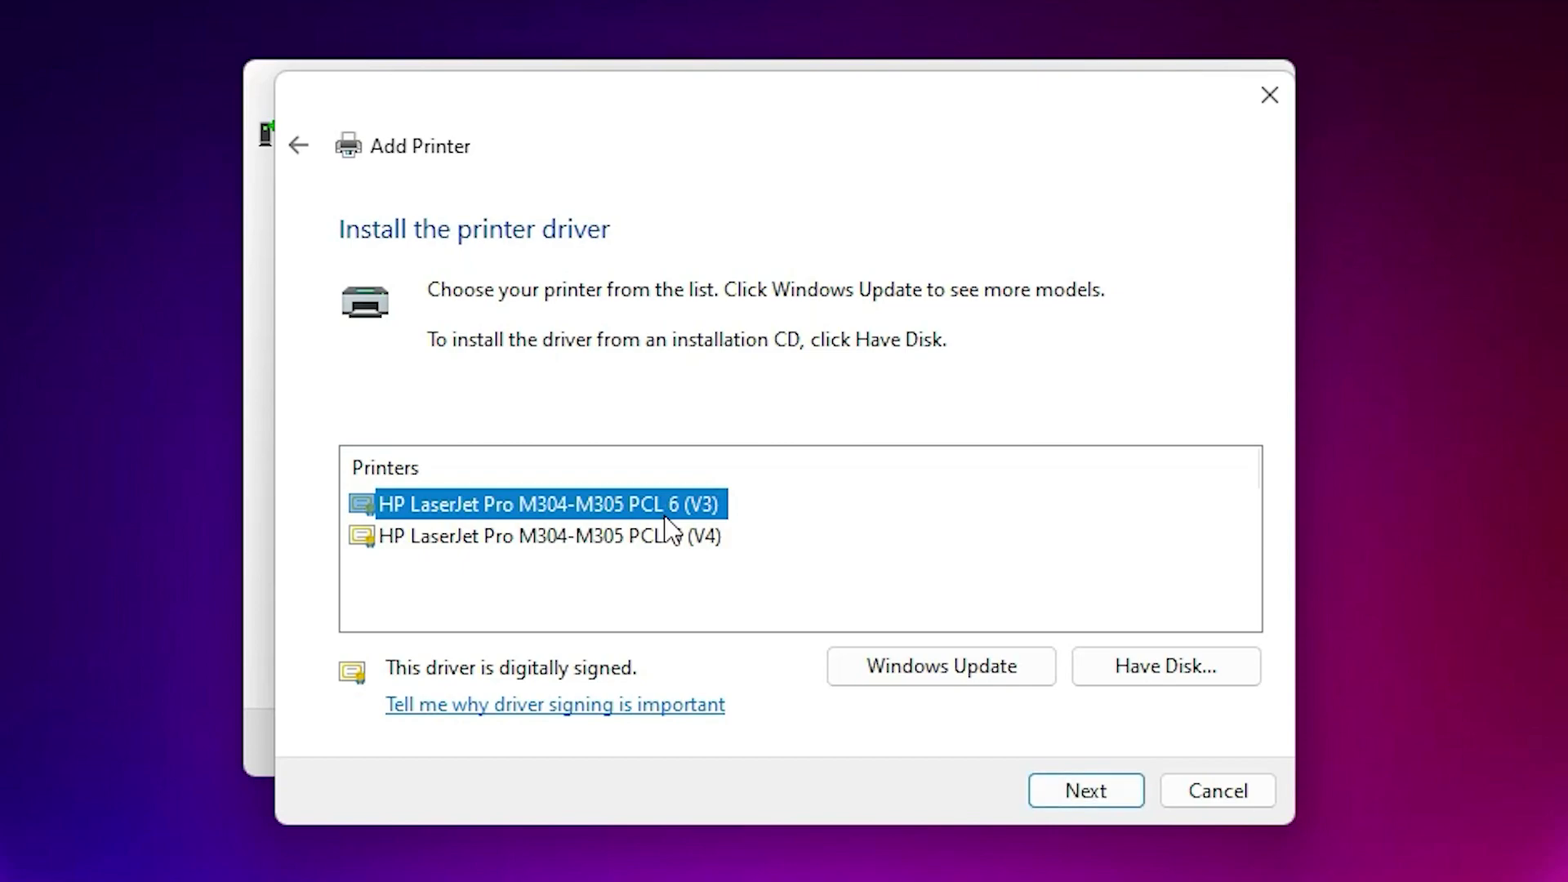
{"action": "left_click", "coordinate": [1090, 790]}
- Rename the printer to 'HP LaserJet Pro M305 dn'
{"action": "left_click", "coordinate": [764, 308]}
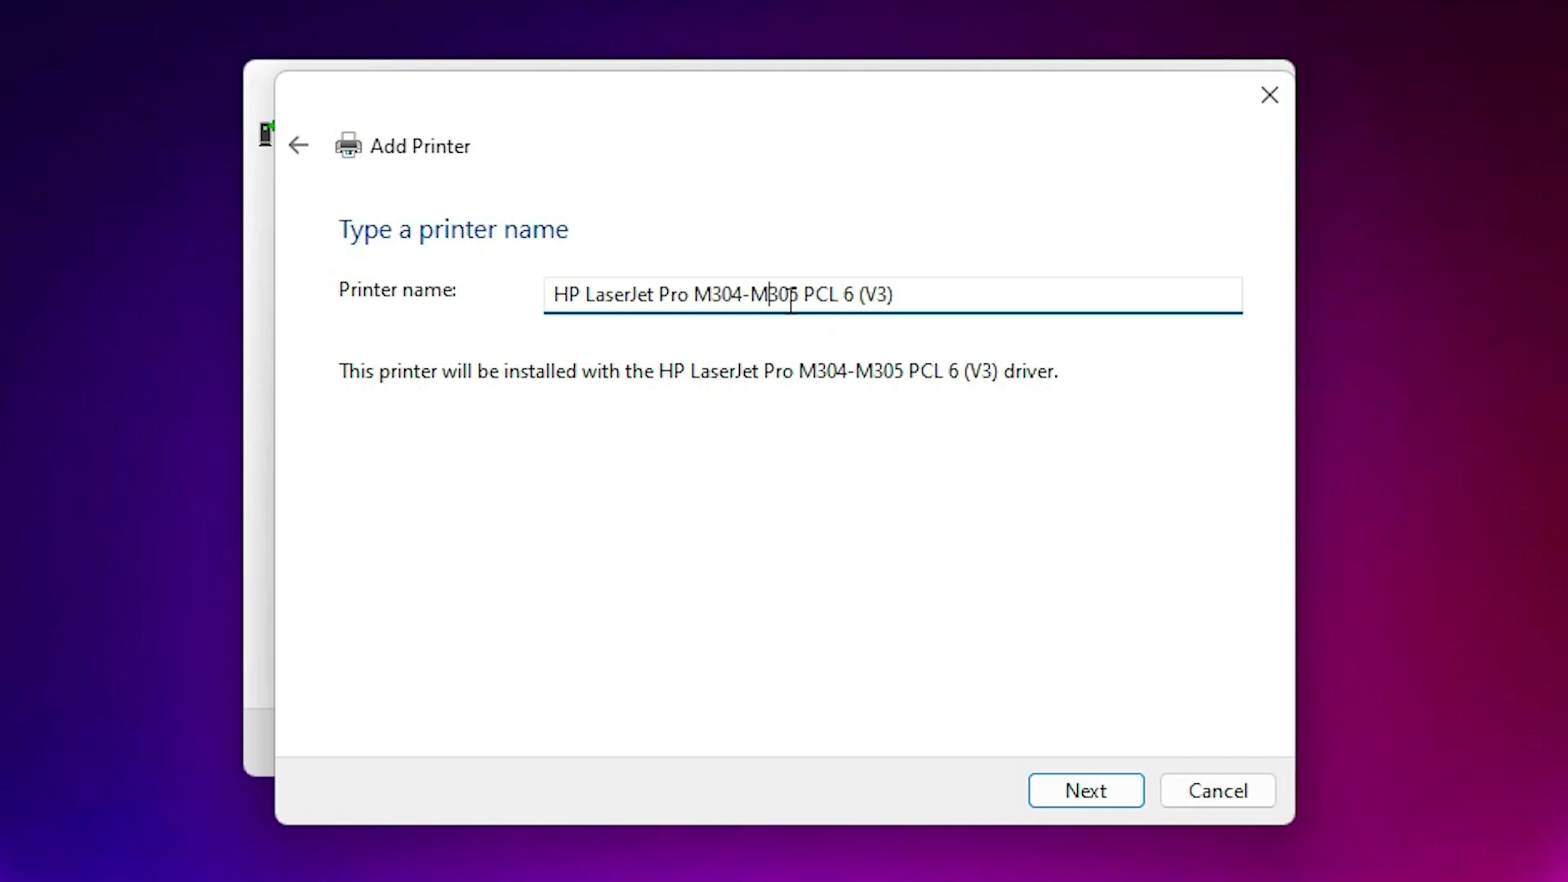
{"action": "left_click_drag", "start_coordinate": [694, 292], "coordinate": [892, 301]}
{"action": "key", "text": "BackSpace"}
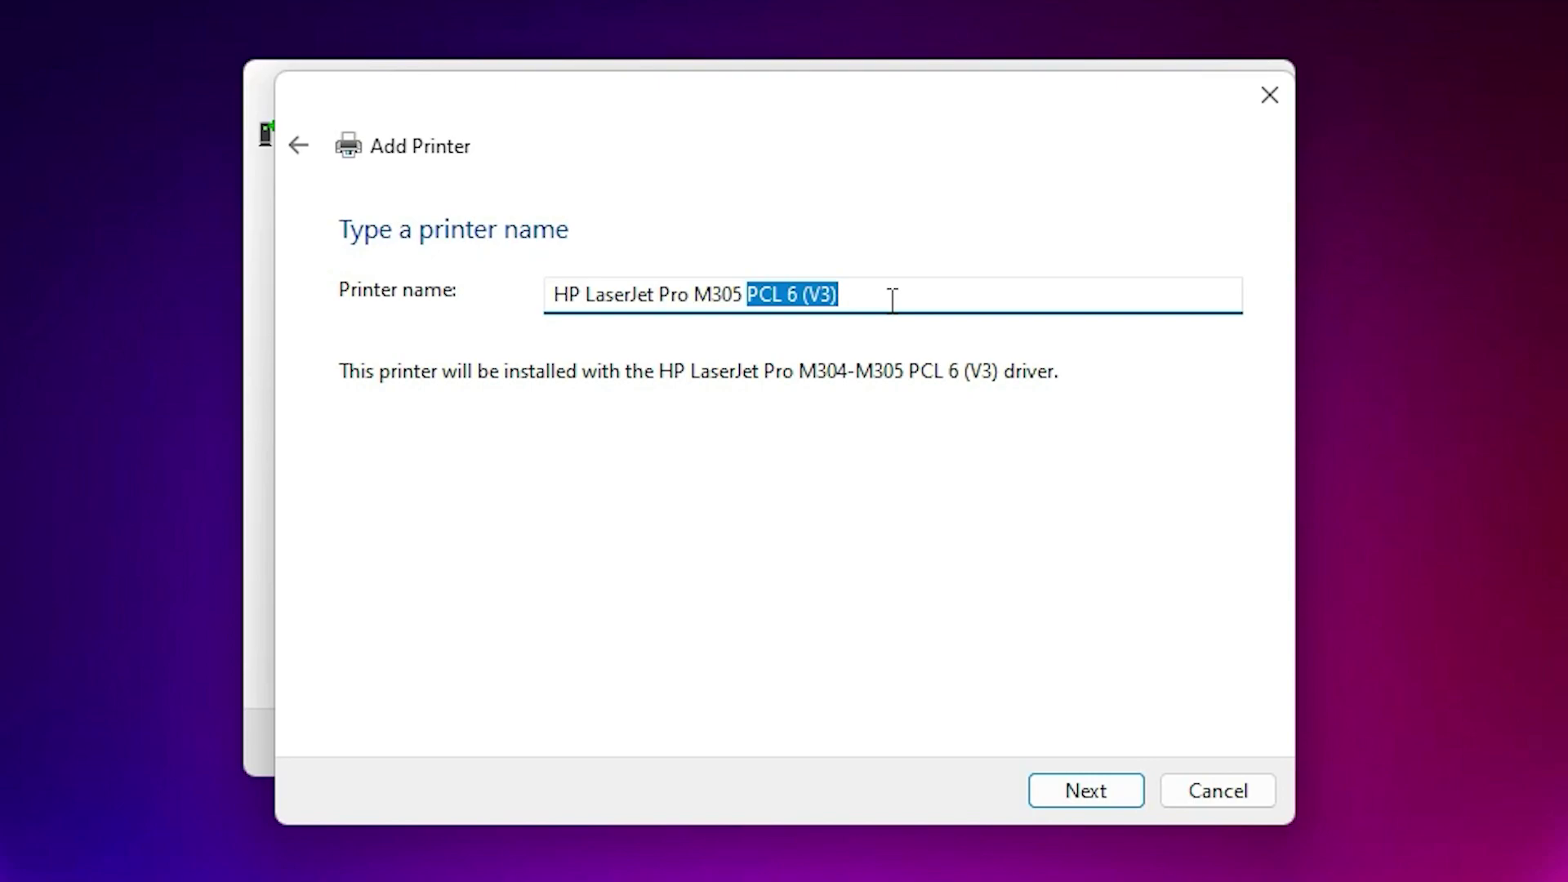
{"action": "type", "text": "dn"}
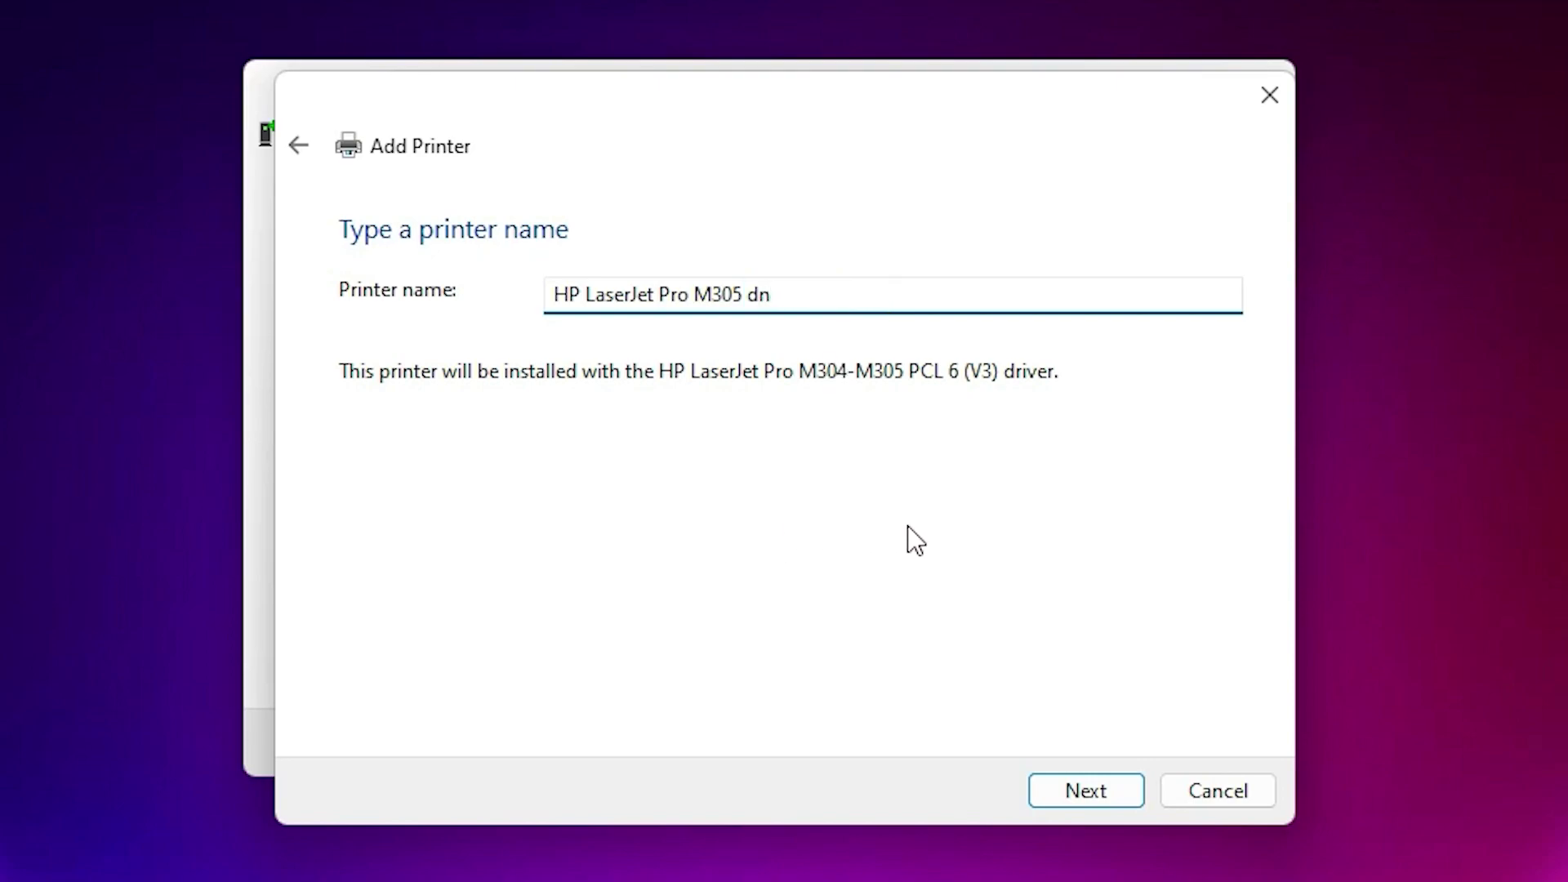
- Install HP LaserJet Pro M305 dn and confirm it is listed among five printers
{"action": "left_click", "coordinate": [1098, 778]}
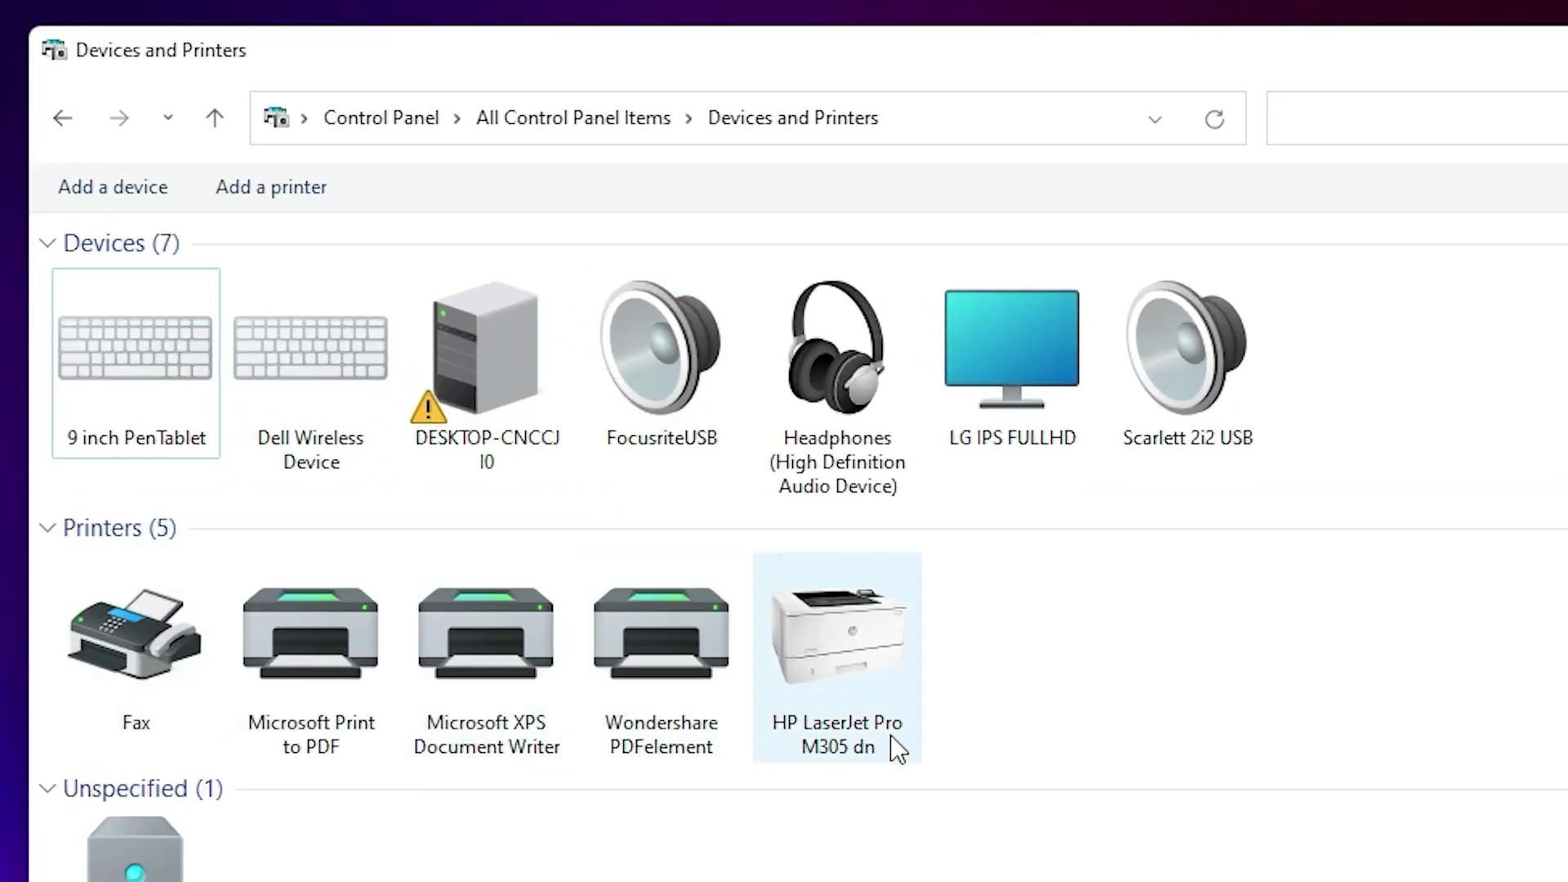
{"action": "mouse_move", "coordinate": [845, 743]}
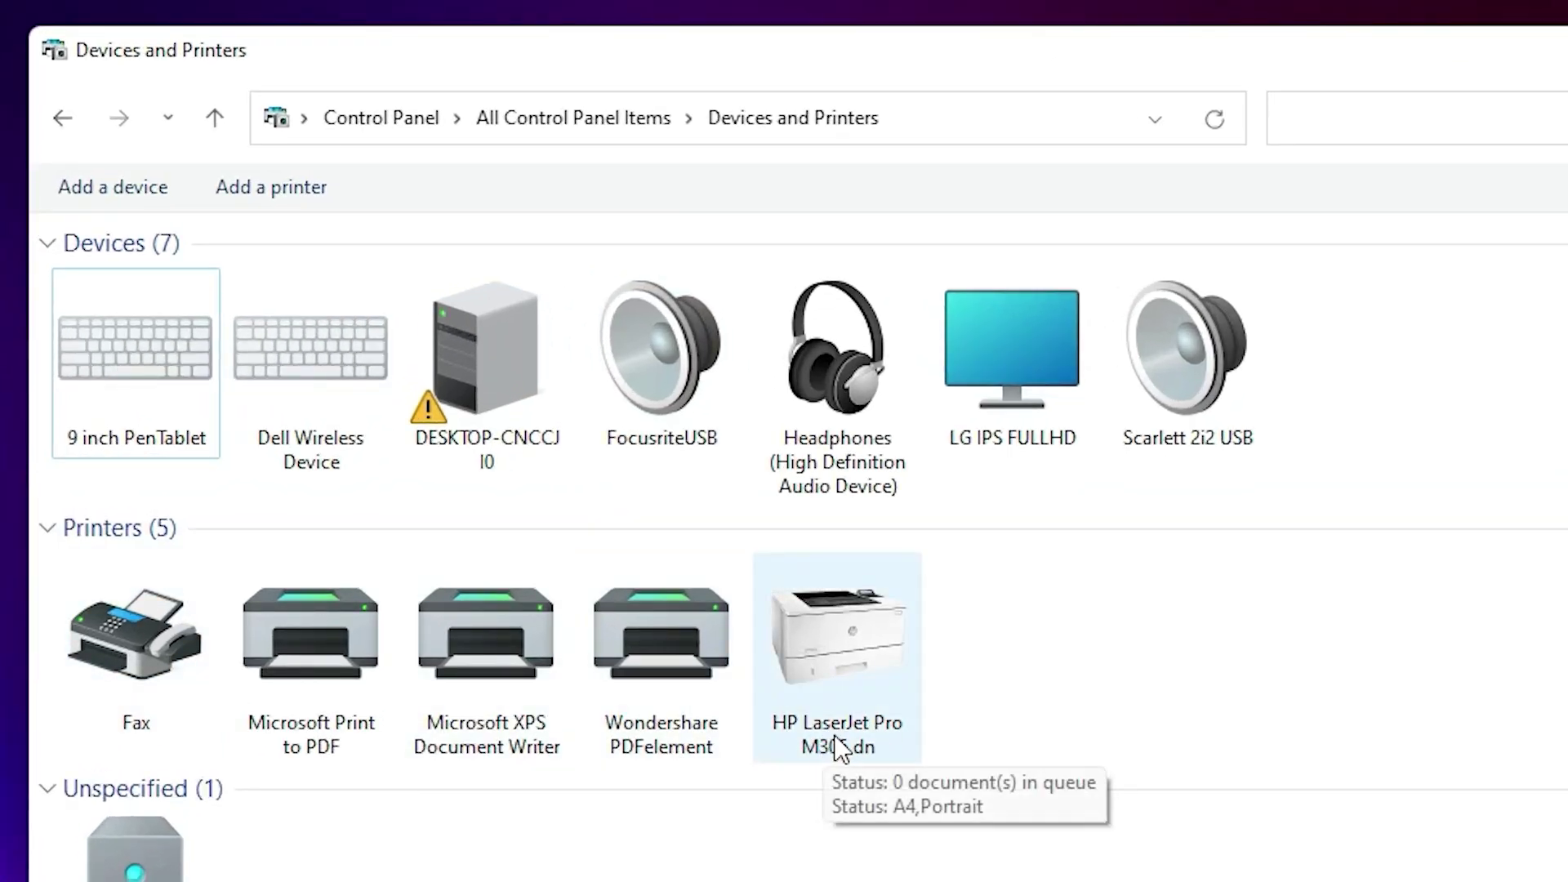